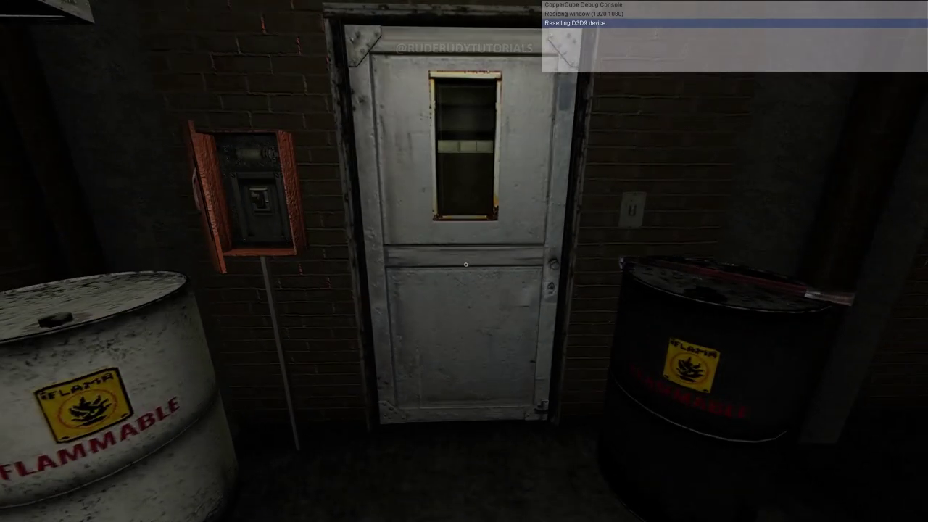
Test the warehouse door in the running game by opening and closing it from the side with the barrels
{"action": "left_click", "coordinate": [466, 264]}
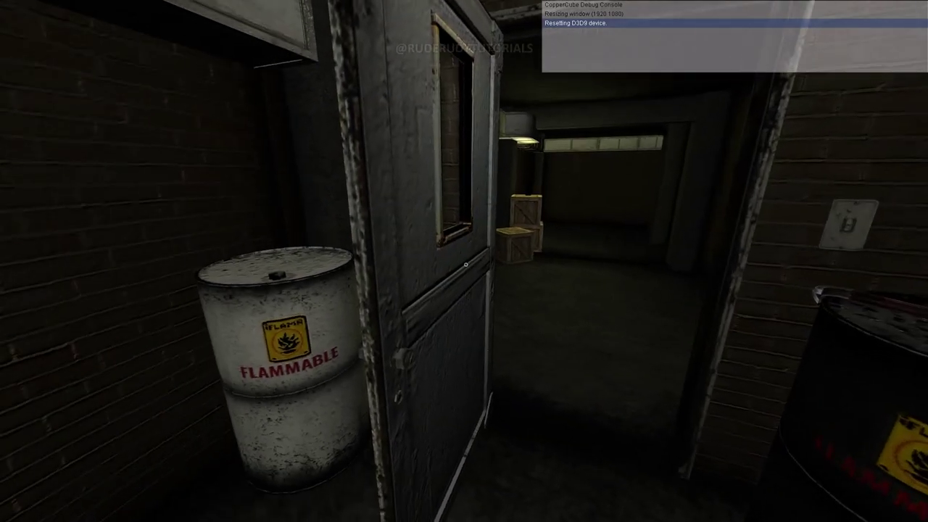
{"action": "left_click", "coordinate": [466, 265]}
{"action": "left_click", "coordinate": [466, 264]}
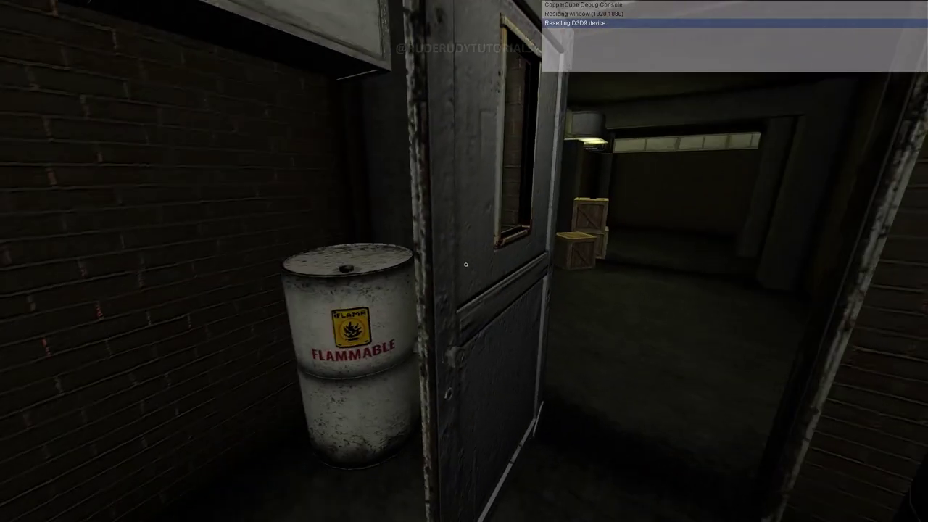
{"action": "left_click", "coordinate": [466, 265]}
{"action": "left_click", "coordinate": [465, 264]}
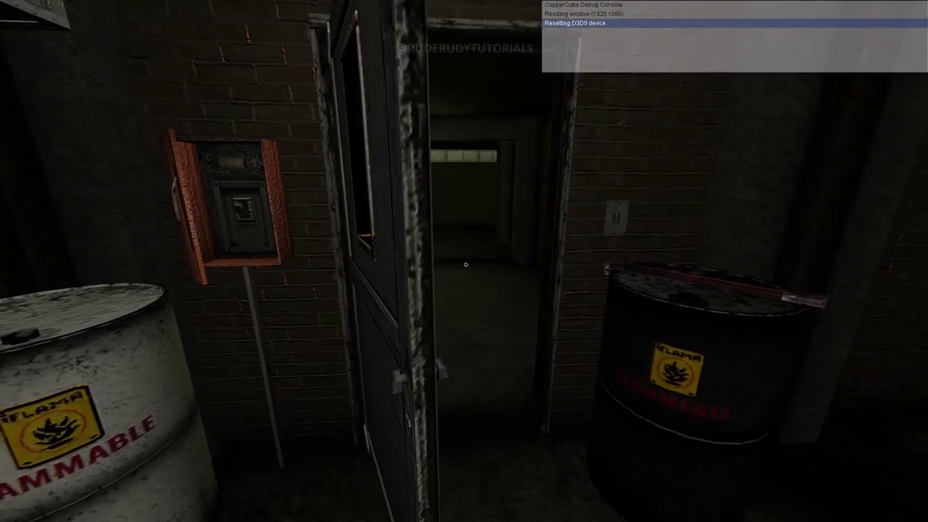
Walk through the doorway and test opening and closing the door from the other side
{"action": "key", "text": "w"}
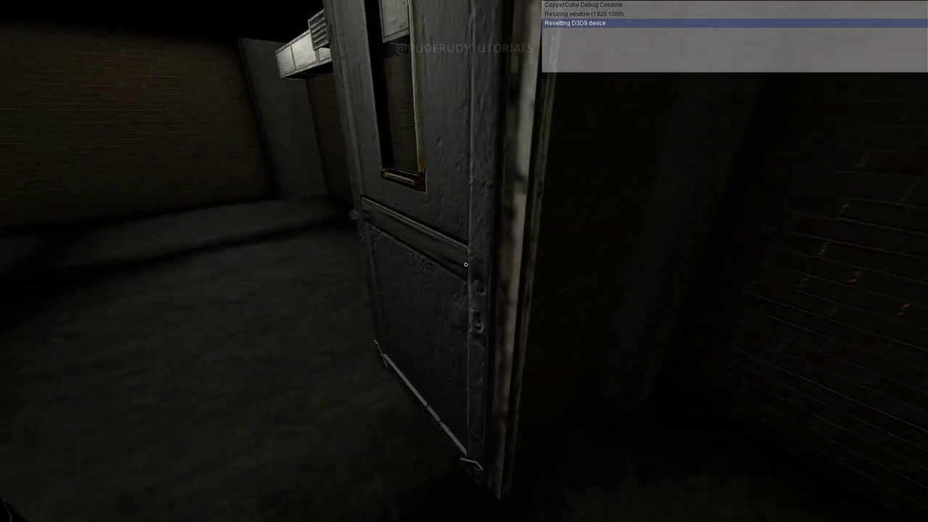
{"action": "left_click", "coordinate": [466, 264]}
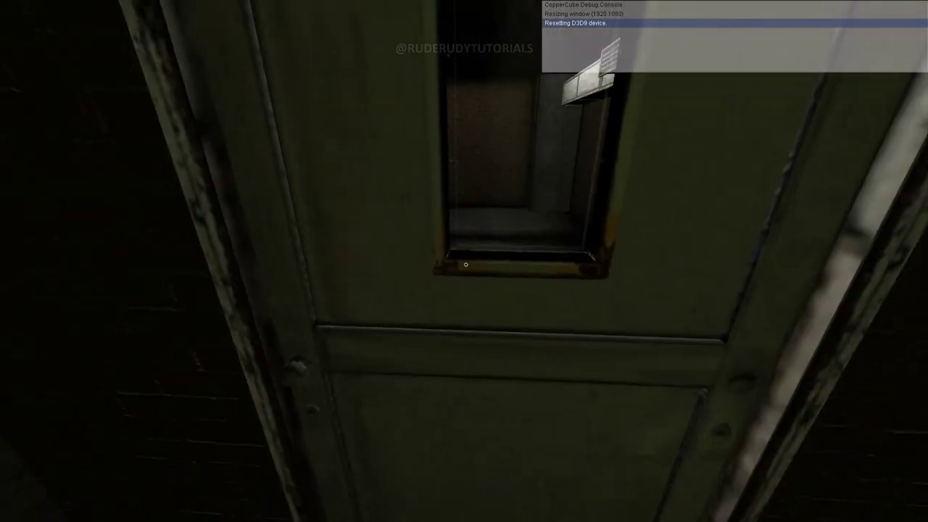
{"action": "key", "text": "s"}
{"action": "left_click", "coordinate": [466, 264]}
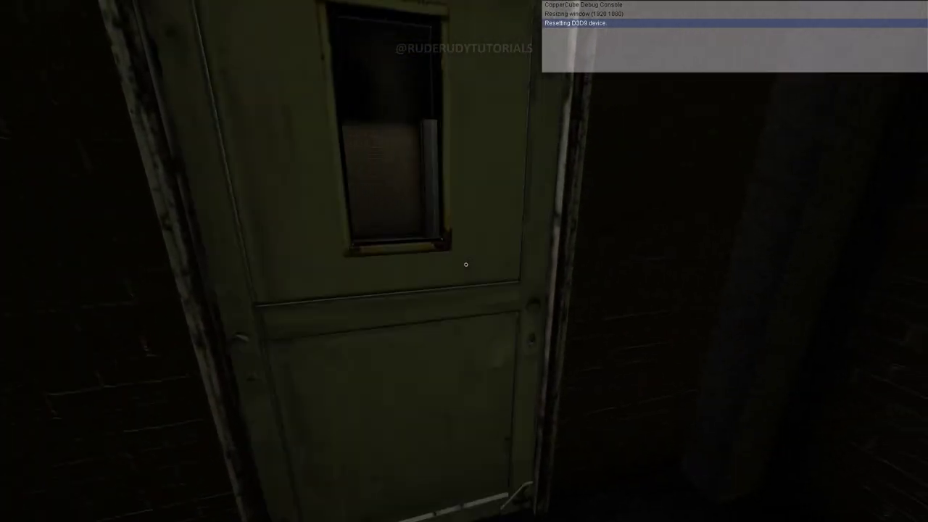
{"action": "left_click", "coordinate": [466, 264]}
{"action": "left_click", "coordinate": [466, 264]}
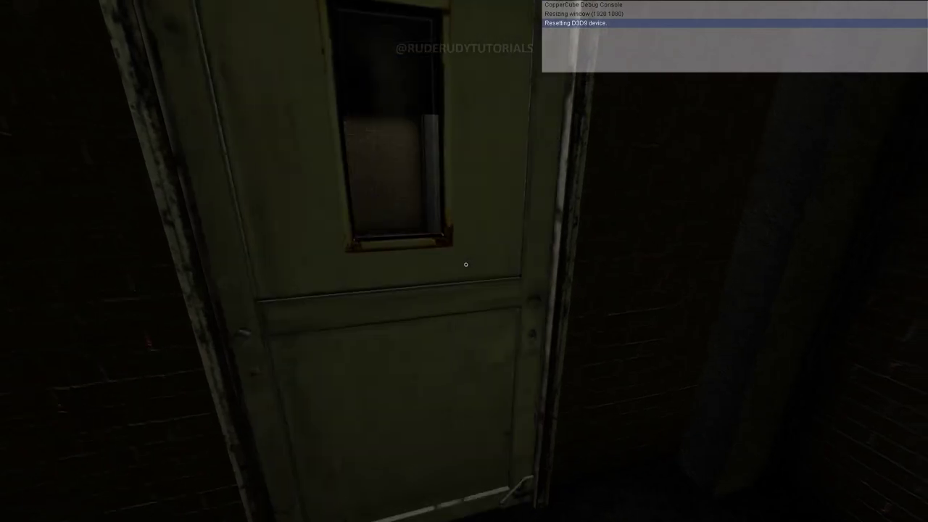
{"action": "left_click", "coordinate": [466, 264]}
{"action": "left_click", "coordinate": [466, 265]}
Return through the doorway to the barrels and test the door's swing again from several angles
{"action": "key", "text": "w"}
{"action": "key", "text": "w"}
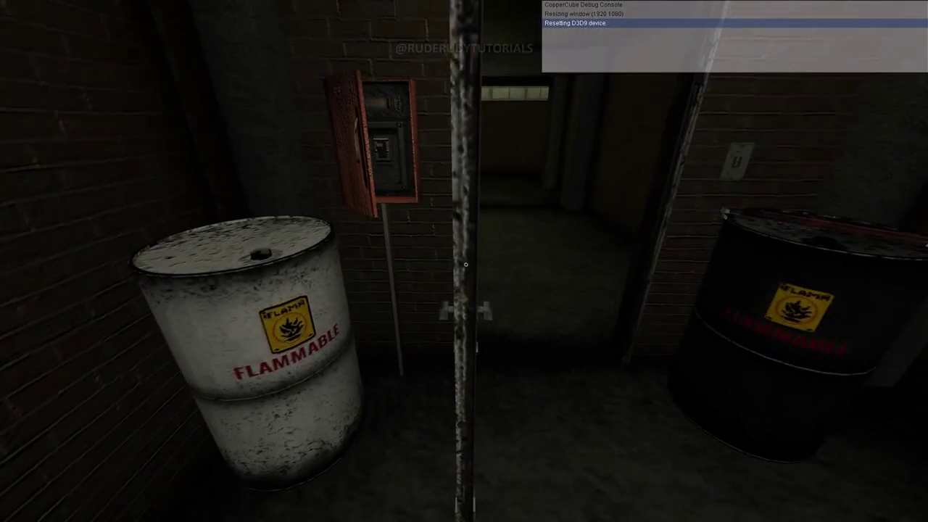
{"action": "left_click", "coordinate": [466, 264]}
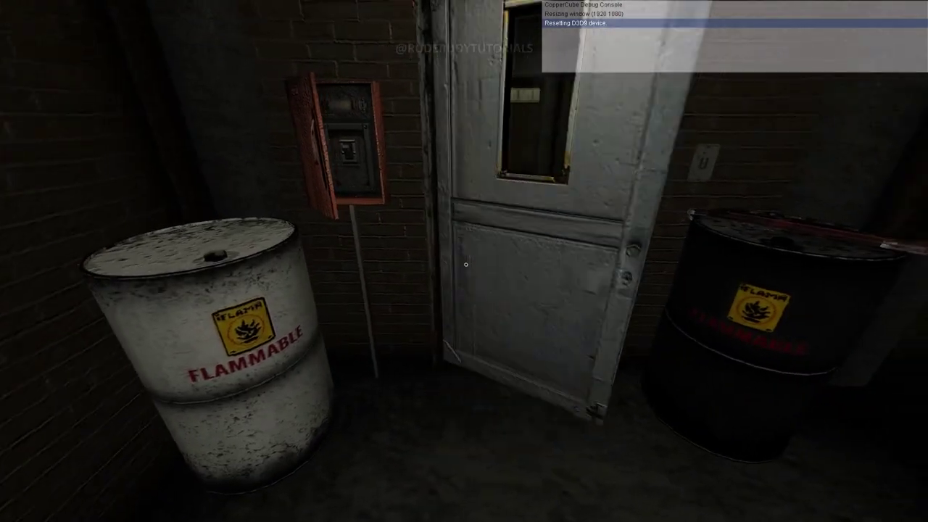
{"action": "key", "text": "w"}
{"action": "left_click", "coordinate": [465, 264]}
{"action": "left_click", "coordinate": [466, 264]}
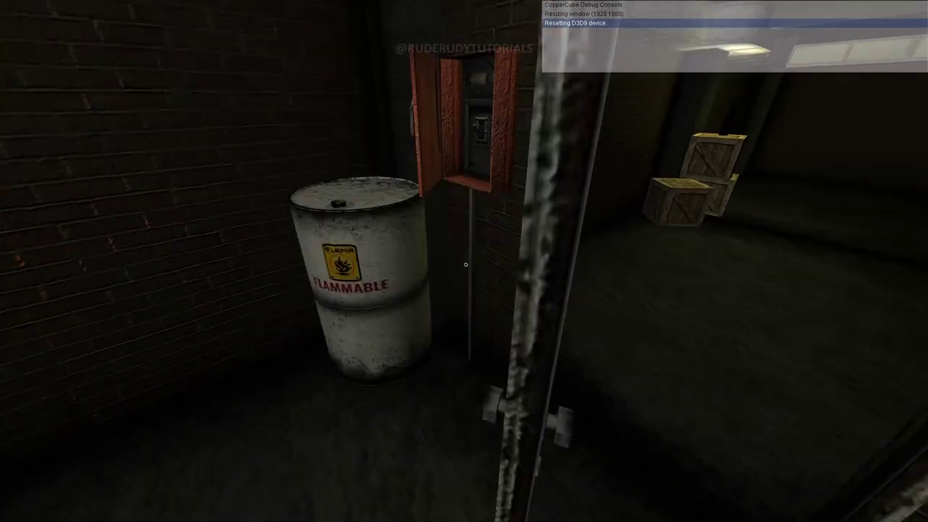
{"action": "key", "text": "s"}
{"action": "left_click", "coordinate": [466, 265]}
{"action": "left_click", "coordinate": [466, 264]}
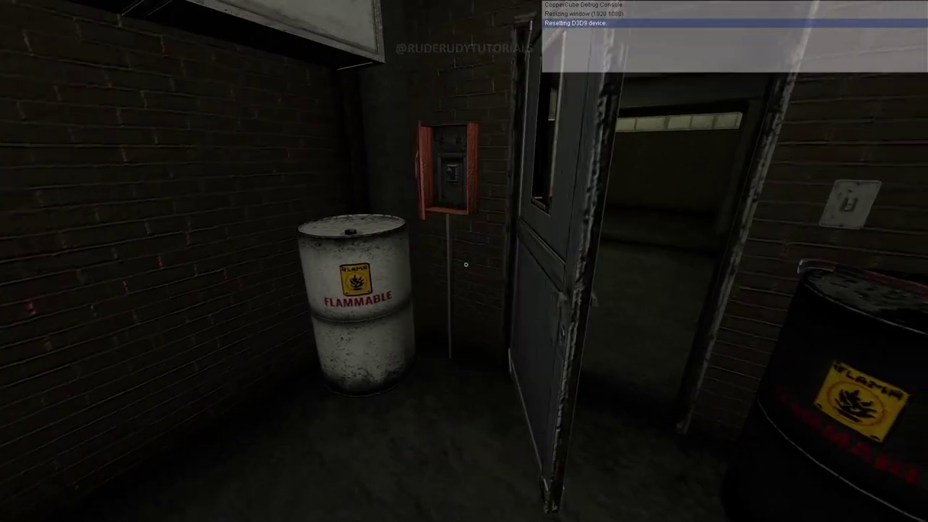
{"action": "left_click", "coordinate": [466, 265]}
{"action": "left_click", "coordinate": [466, 264]}
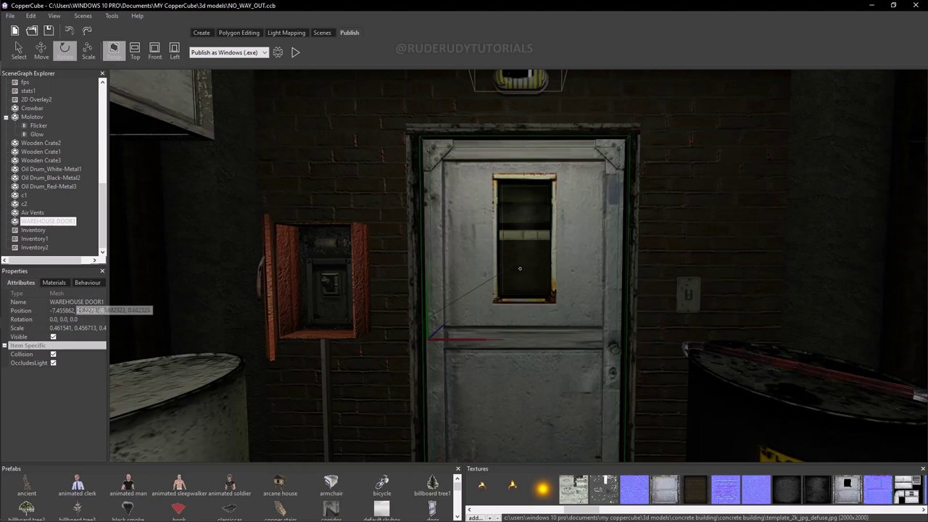
Rename the WAREHOUSE DOOR1 mesh as door
{"action": "left_click", "coordinate": [76, 301]}
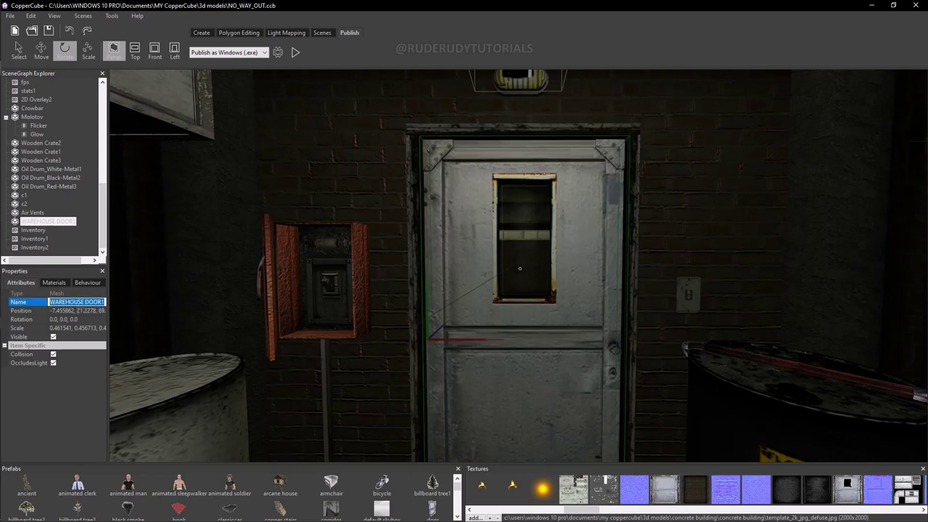
{"action": "type", "text": "do"}
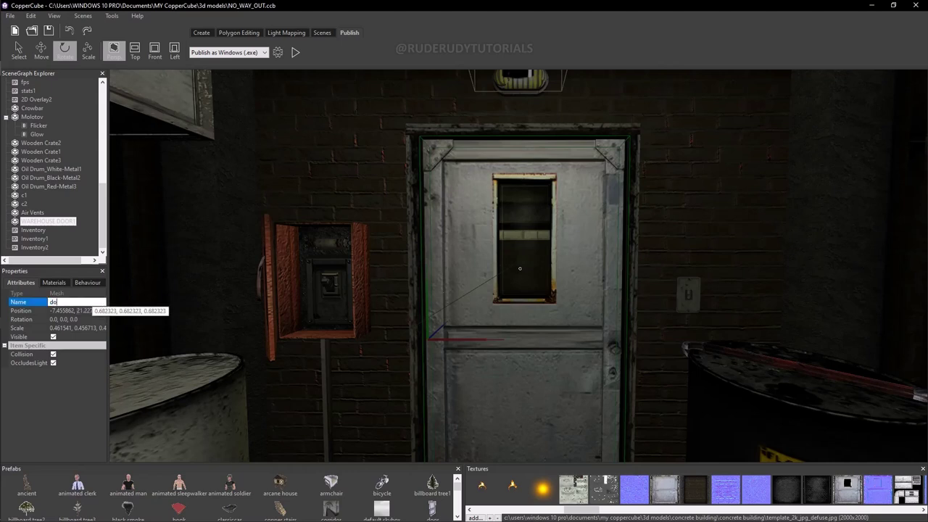
{"action": "type", "text": "or"}
{"action": "key", "text": "Return"}
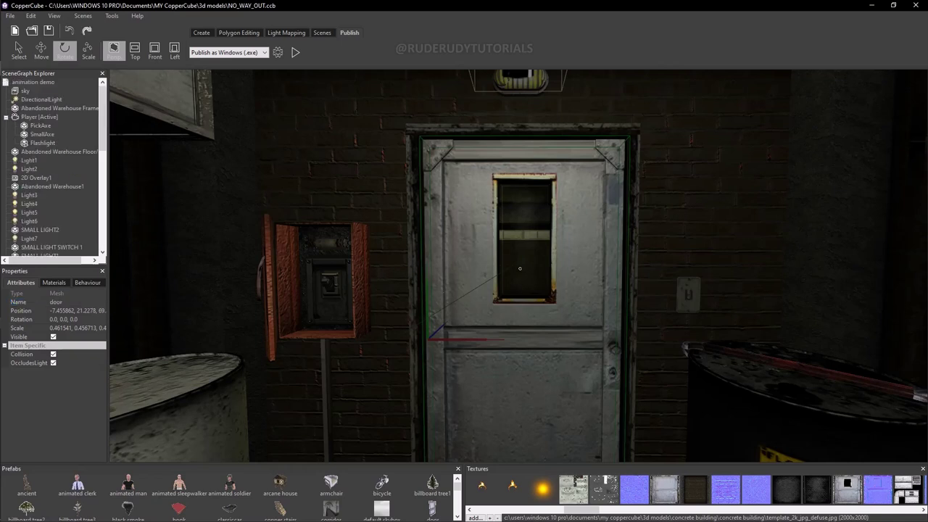
Give the door the event-triggered behavior "When clicked on this do something"
{"action": "left_click", "coordinate": [87, 283]}
{"action": "left_click", "coordinate": [5, 297]}
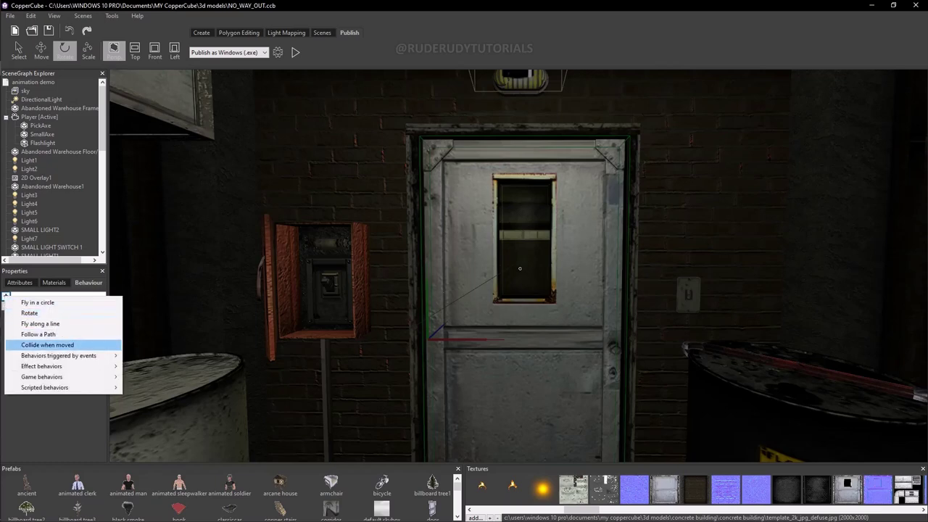
{"action": "mouse_move", "coordinate": [44, 387]}
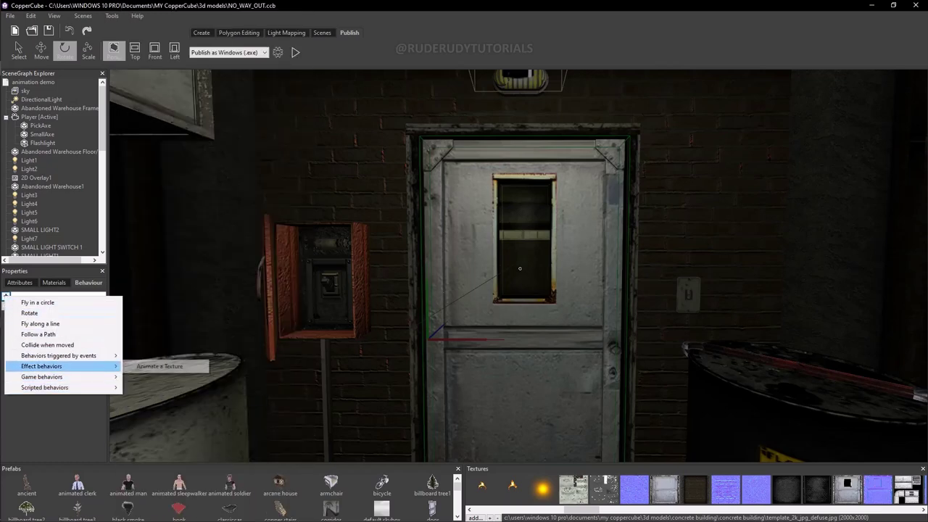
{"action": "mouse_move", "coordinate": [42, 366]}
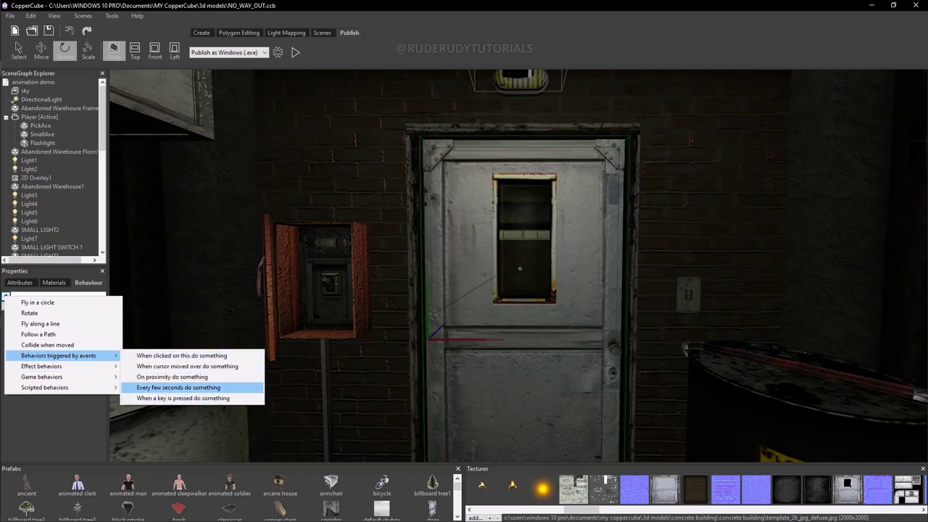
{"action": "left_click", "coordinate": [181, 356]}
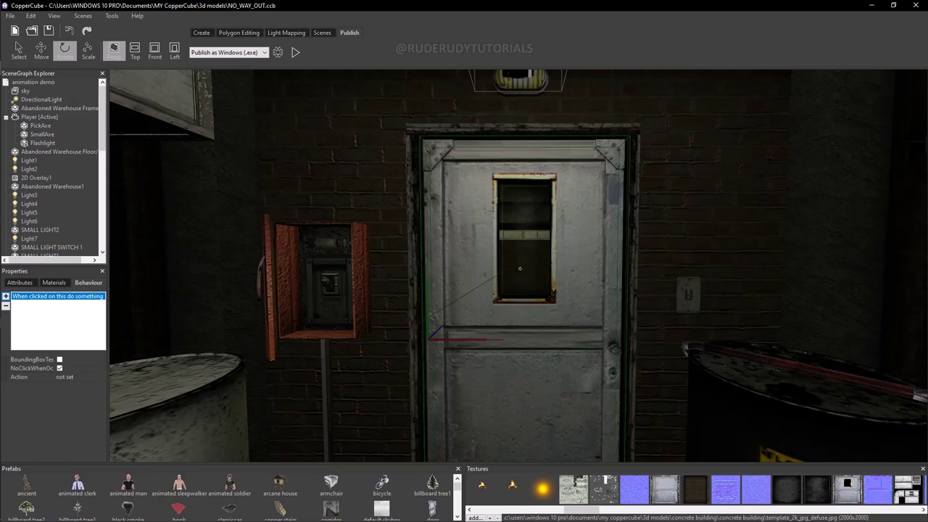
Add a "Change rotation of a scene node" action to the door's click behavior
{"action": "left_click", "coordinate": [66, 377]}
{"action": "left_click", "coordinate": [102, 377]}
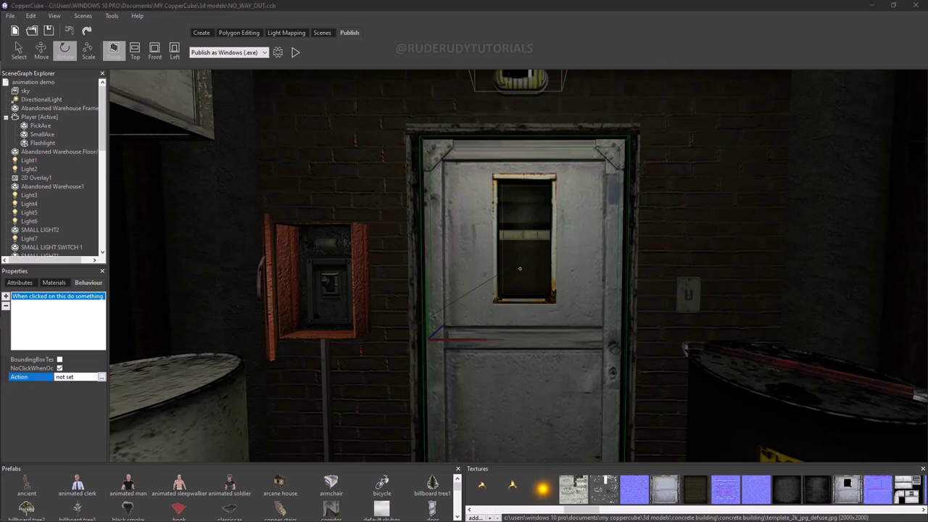
{"action": "left_click", "coordinate": [13, 364]}
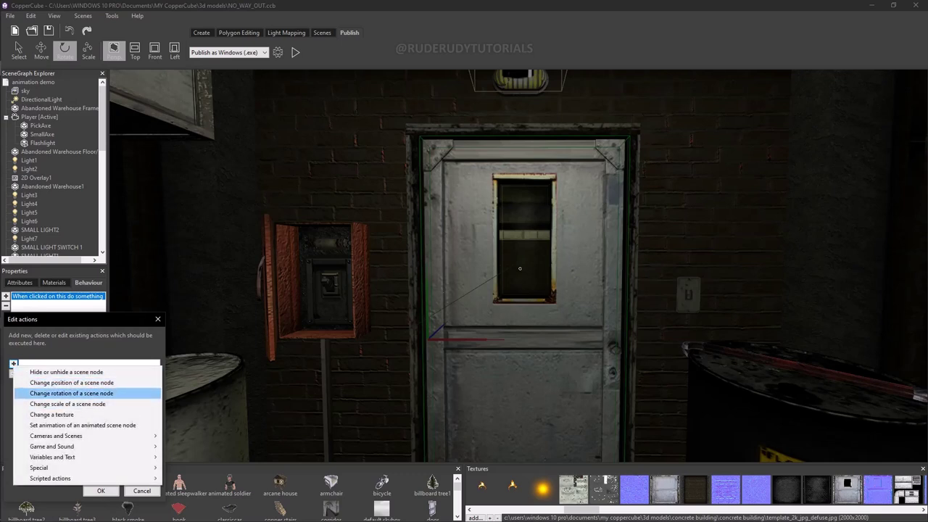
{"action": "left_click", "coordinate": [71, 394]}
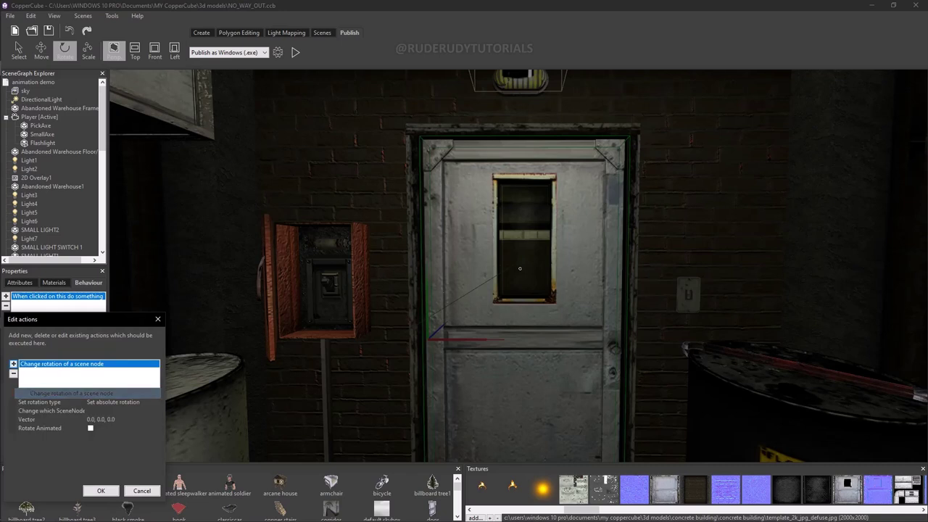
Set the action's rotation vector to 0.0, 90.0, 0.0 and animate the rotation over 500 ms
{"action": "left_click", "coordinate": [98, 419]}
{"action": "left_click_drag", "start_coordinate": [97, 419], "coordinate": [100, 419]}
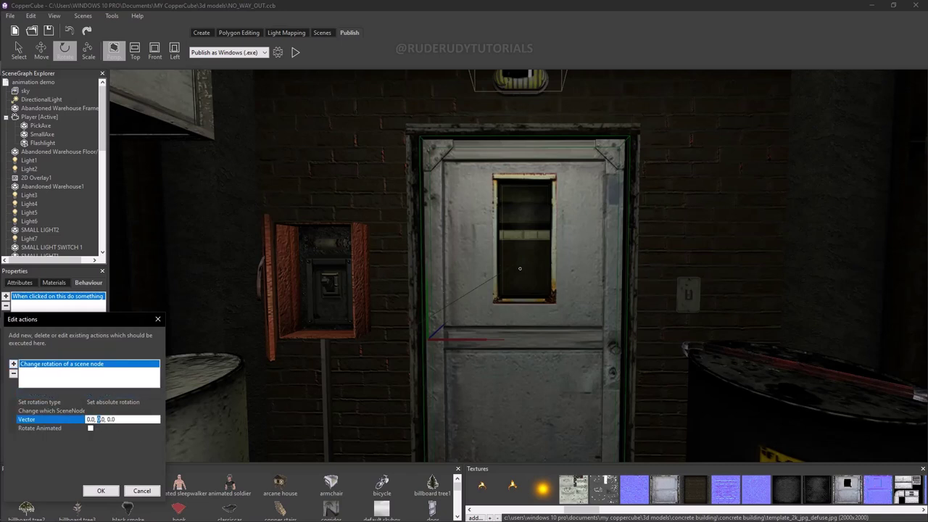
{"action": "type", "text": "90"}
{"action": "left_click", "coordinate": [91, 428]}
{"action": "left_click", "coordinate": [95, 436]}
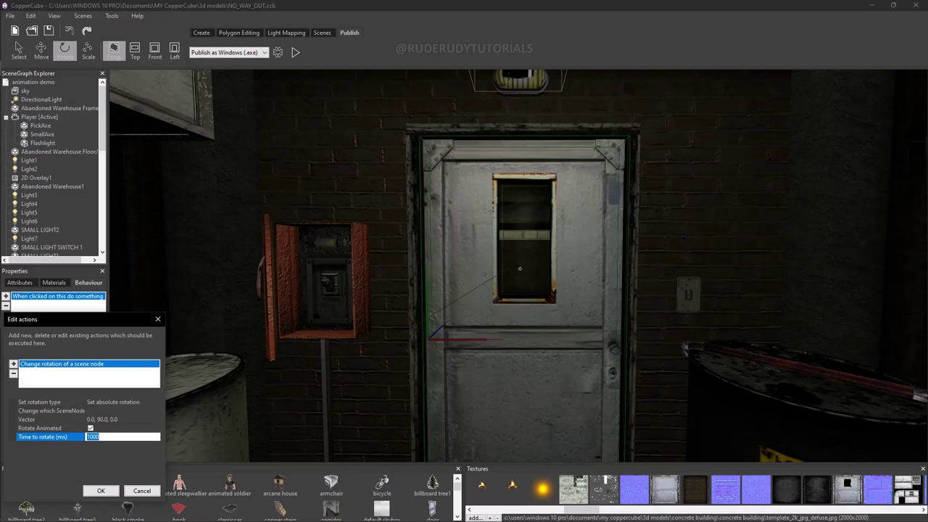
{"action": "type", "text": "5"}
{"action": "left_click", "coordinate": [101, 491]}
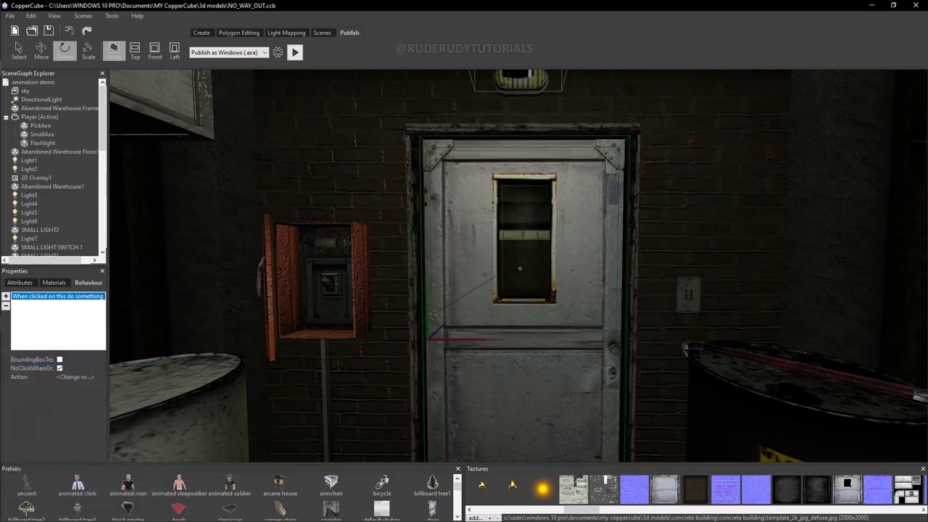
Run the game as a Windows build, walk up to the door to check it, and return to the editor
{"action": "left_click", "coordinate": [295, 52]}
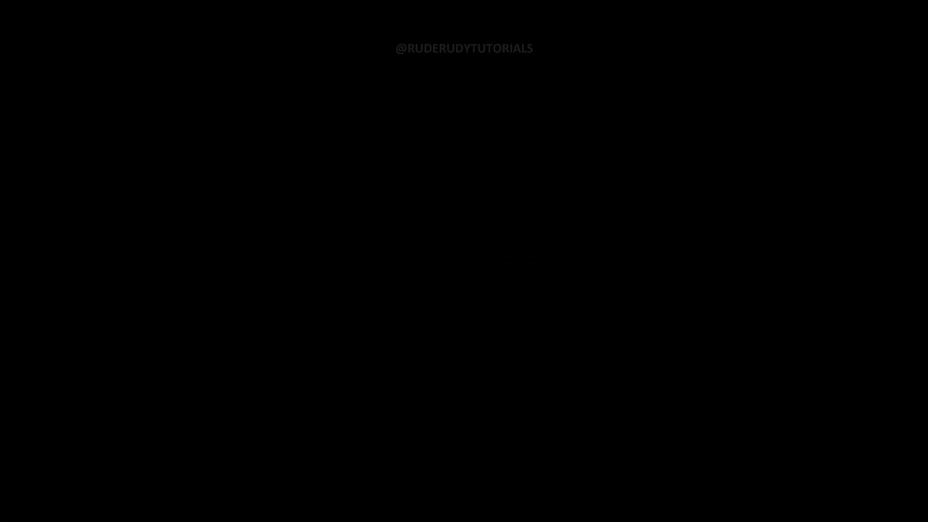
{"action": "key", "text": "w"}
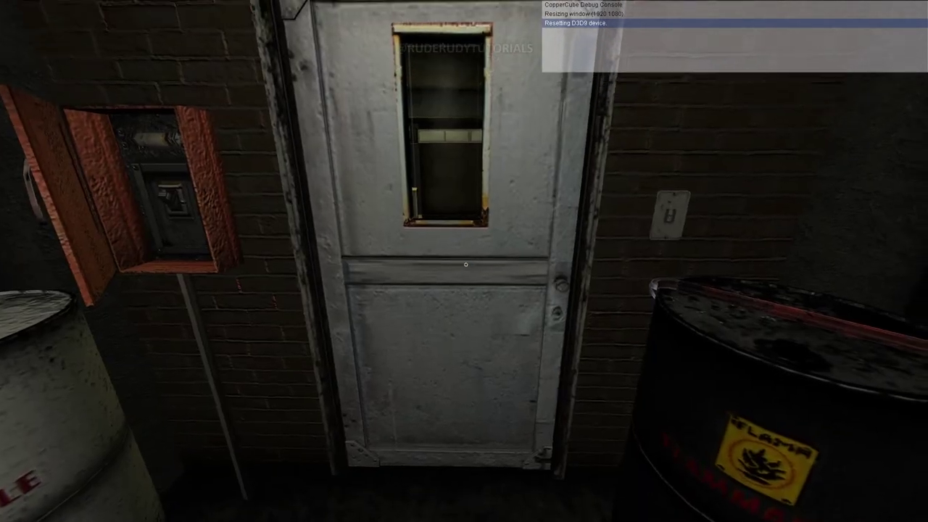
{"action": "key", "text": "Escape"}
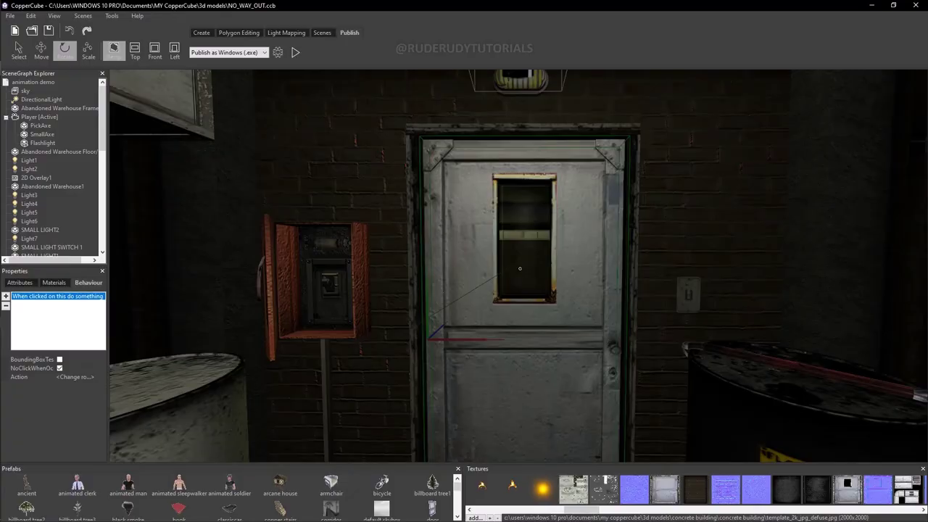
Set the scene node changed by the door's rotation action to door
{"action": "left_click", "coordinate": [75, 377]}
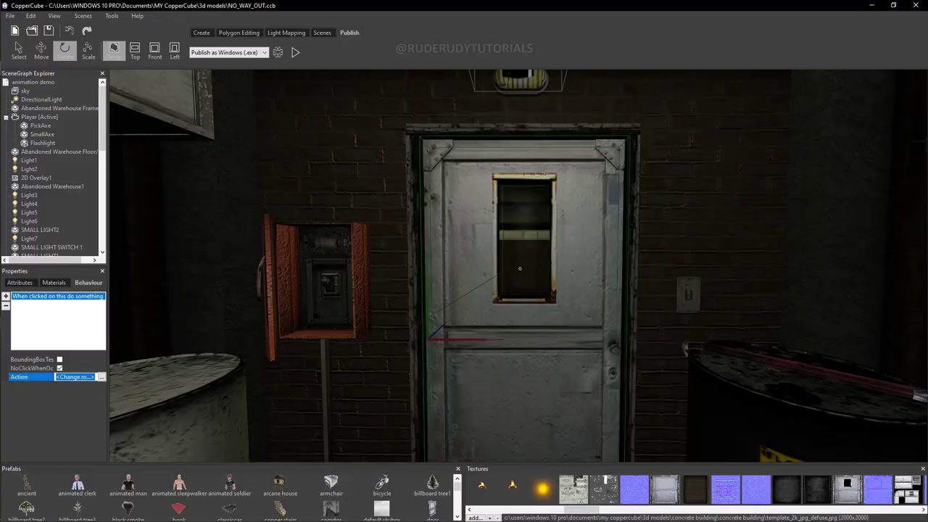
{"action": "left_click", "coordinate": [102, 376]}
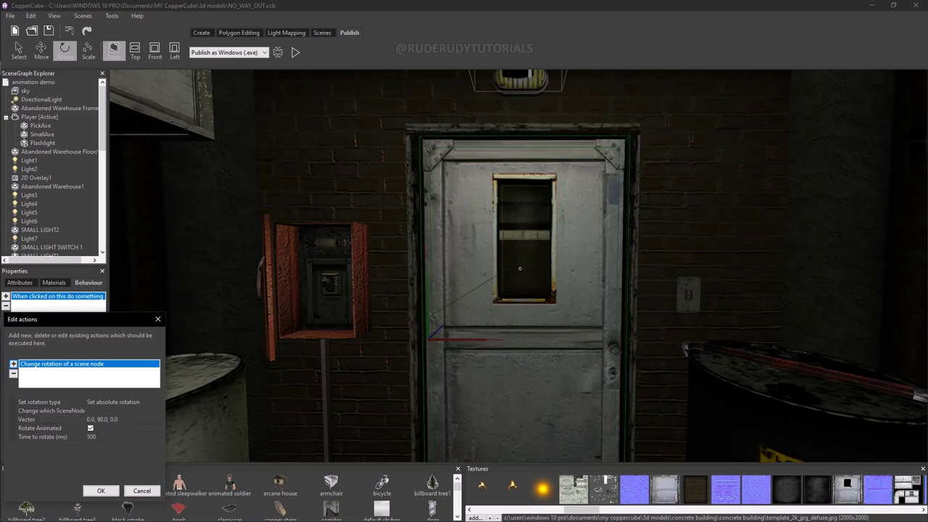
{"action": "left_click", "coordinate": [104, 410]}
{"action": "left_click", "coordinate": [105, 410]}
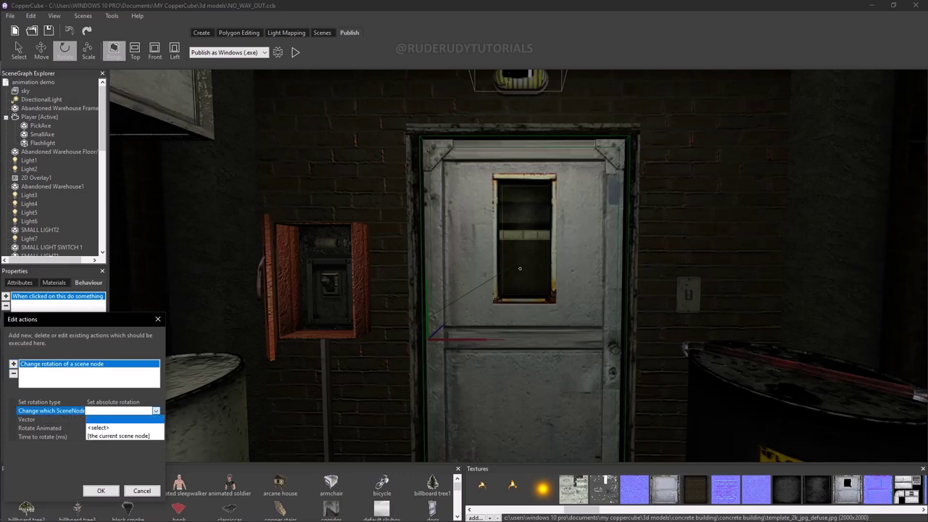
{"action": "left_click", "coordinate": [105, 428]}
{"action": "scroll", "coordinate": [105, 429], "scroll_direction": "down", "scroll_amount": 8}
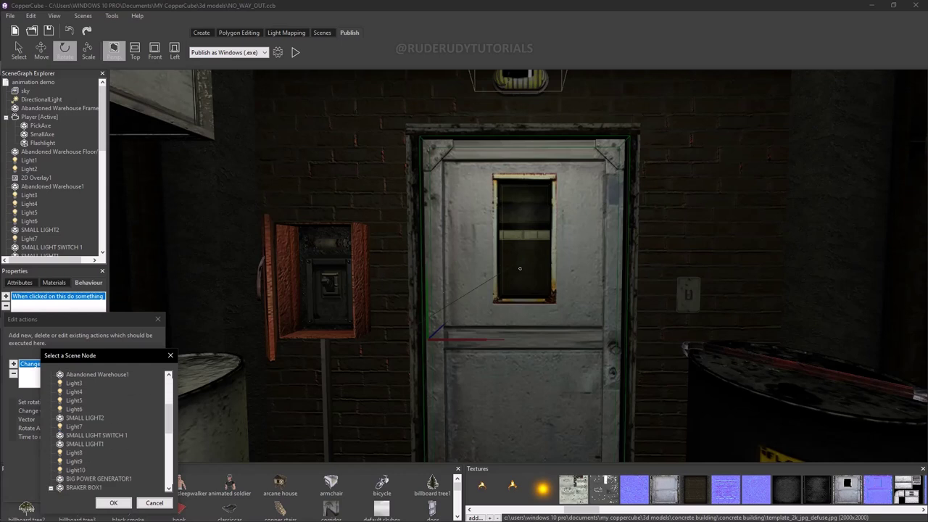
{"action": "scroll", "coordinate": [109, 428], "scroll_direction": "down", "scroll_amount": 4}
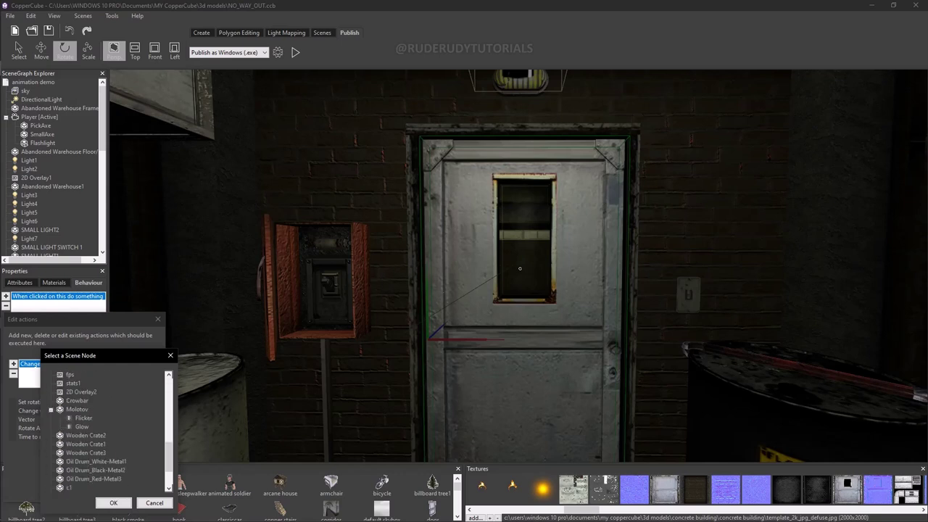
{"action": "left_click", "coordinate": [73, 462]}
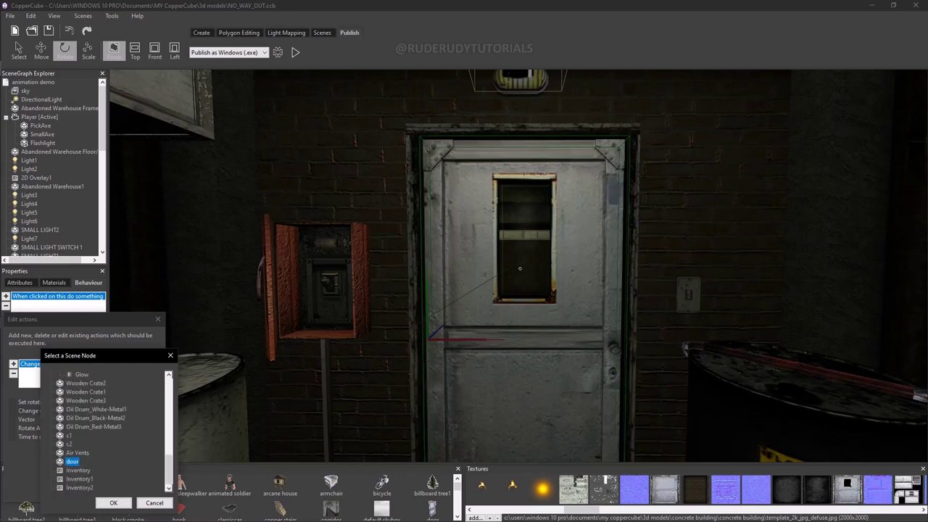
{"action": "left_click", "coordinate": [113, 502]}
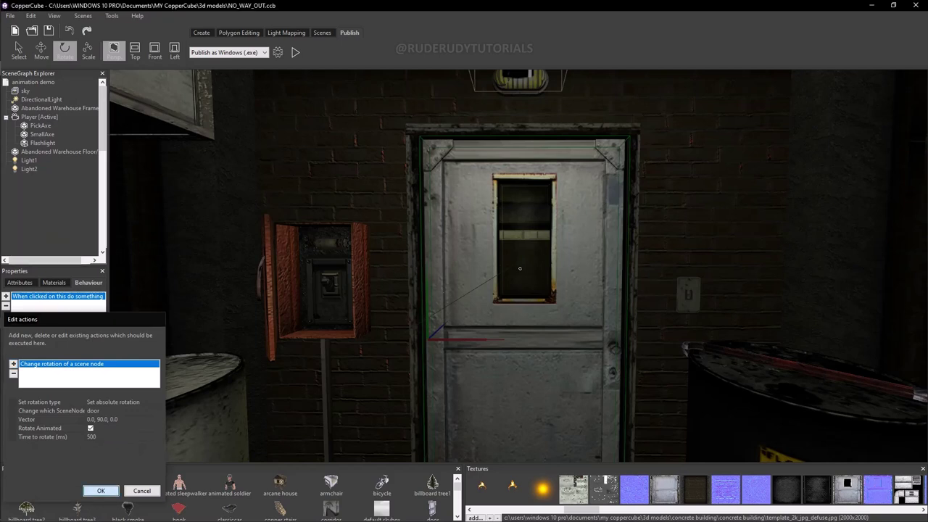
Run the game as a Windows build, walk up to the door, trigger its swing, view it from farther back, and return to the editor
{"action": "left_click", "coordinate": [101, 490]}
{"action": "left_click", "coordinate": [295, 52]}
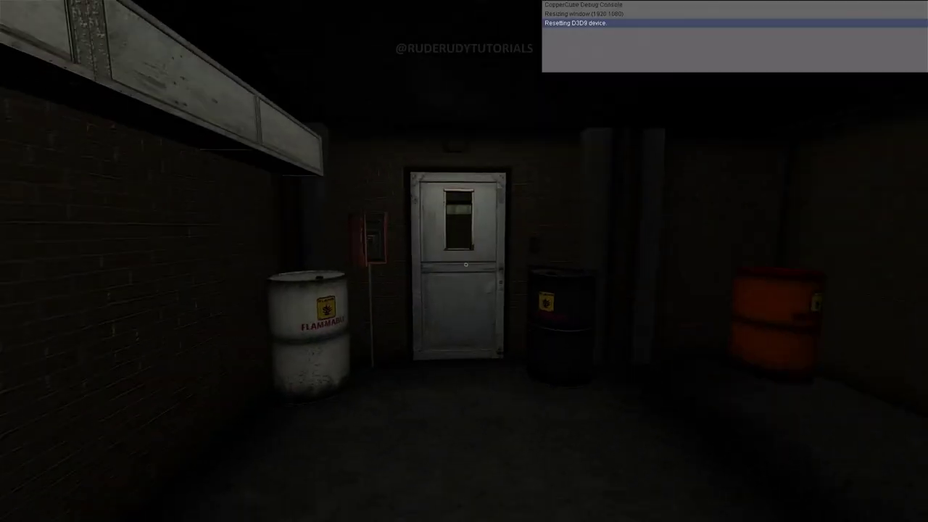
{"action": "key", "text": "w"}
{"action": "key", "text": "w"}
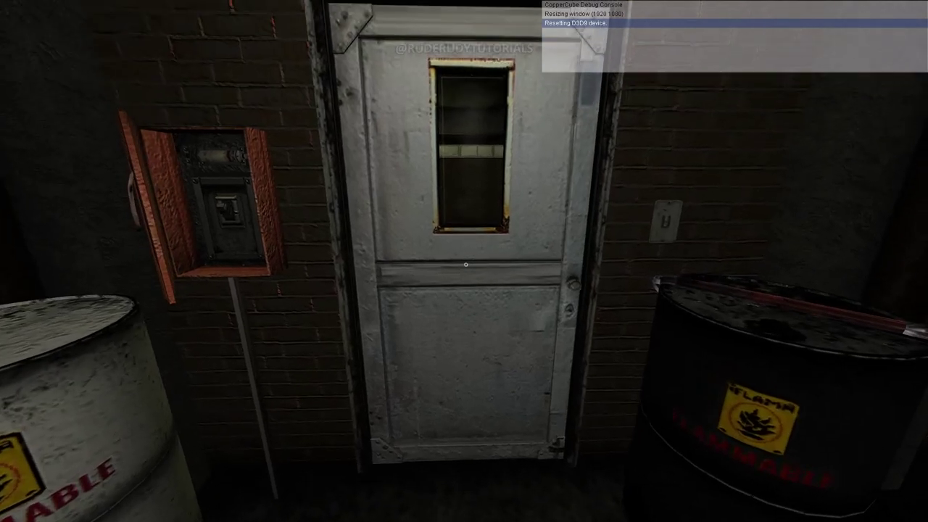
{"action": "left_click", "coordinate": [465, 264]}
{"action": "key", "text": "s"}
{"action": "key", "text": "s"}
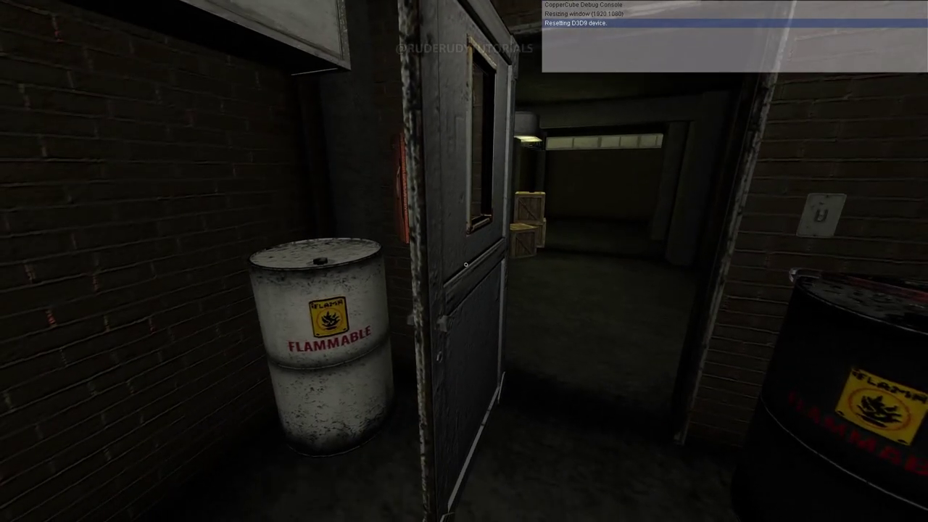
{"action": "key", "text": "s"}
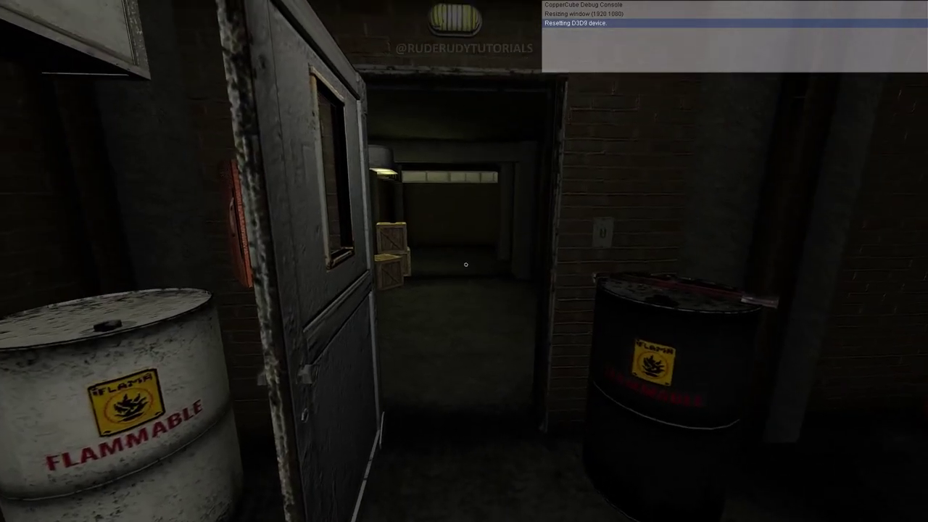
{"action": "key", "text": "Escape"}
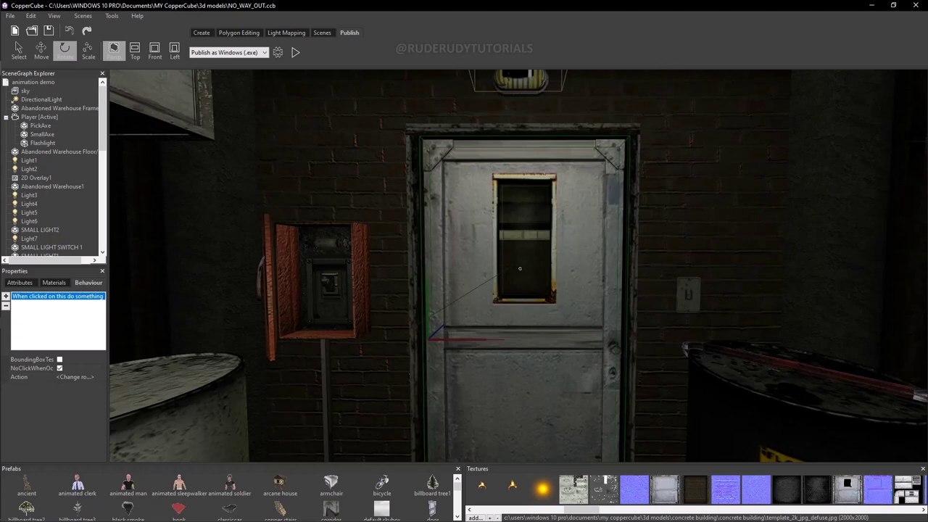
Replace the door's rotation action with "If a Variable has a value do something", using the variable name open
{"action": "left_click", "coordinate": [75, 377]}
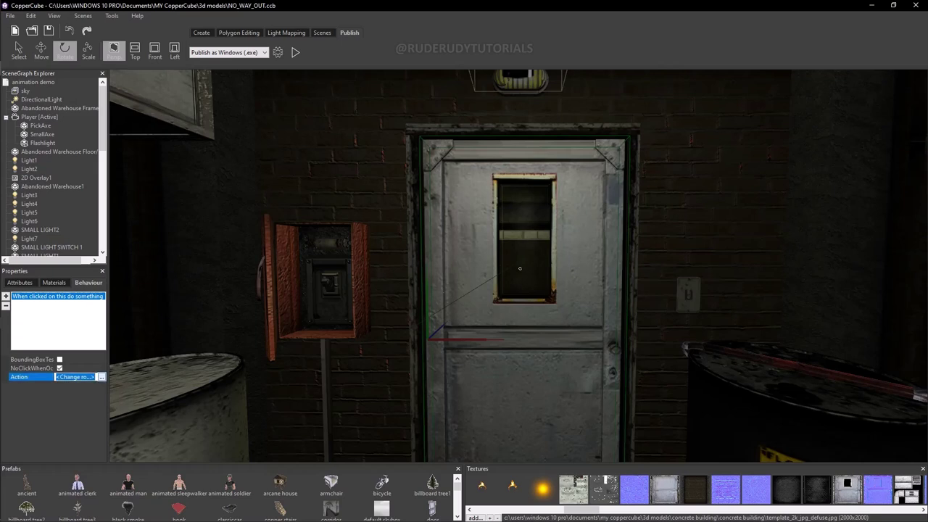
{"action": "left_click", "coordinate": [102, 377]}
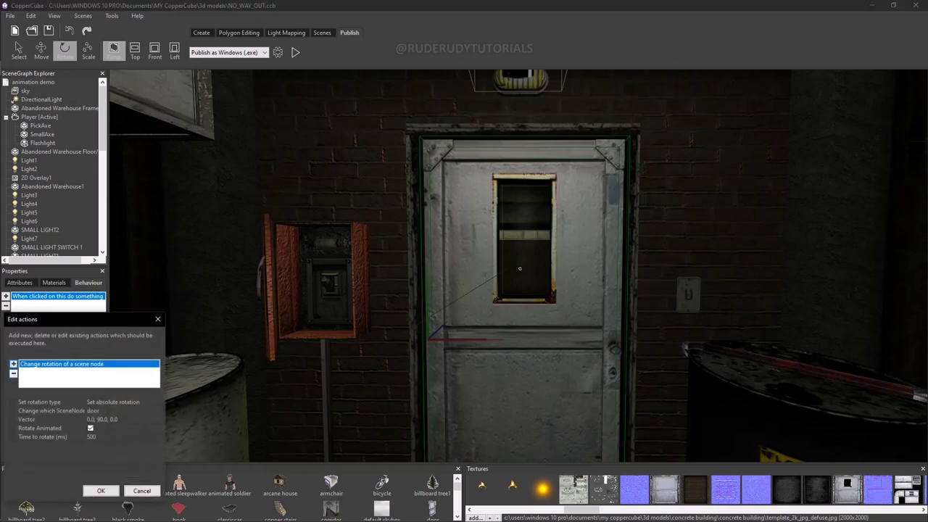
{"action": "left_click", "coordinate": [13, 373]}
{"action": "left_click", "coordinate": [13, 364]}
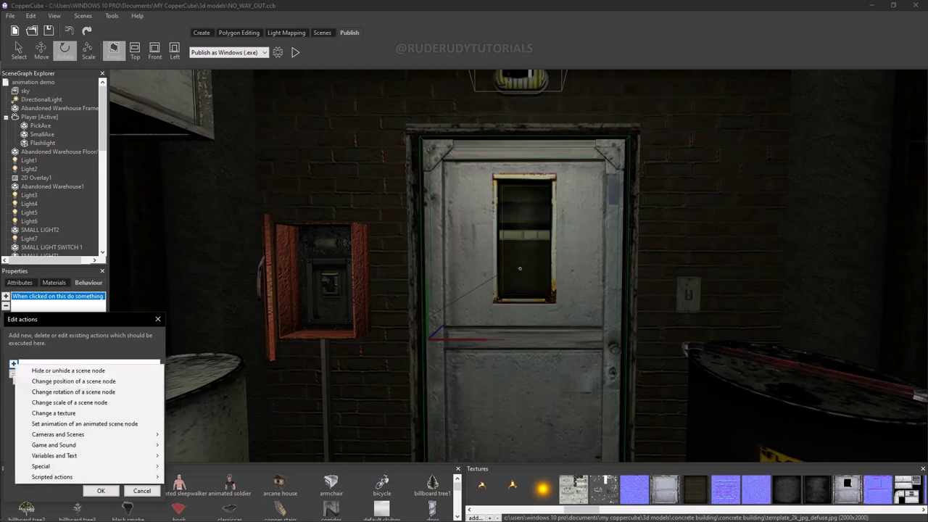
{"action": "mouse_move", "coordinate": [87, 455]}
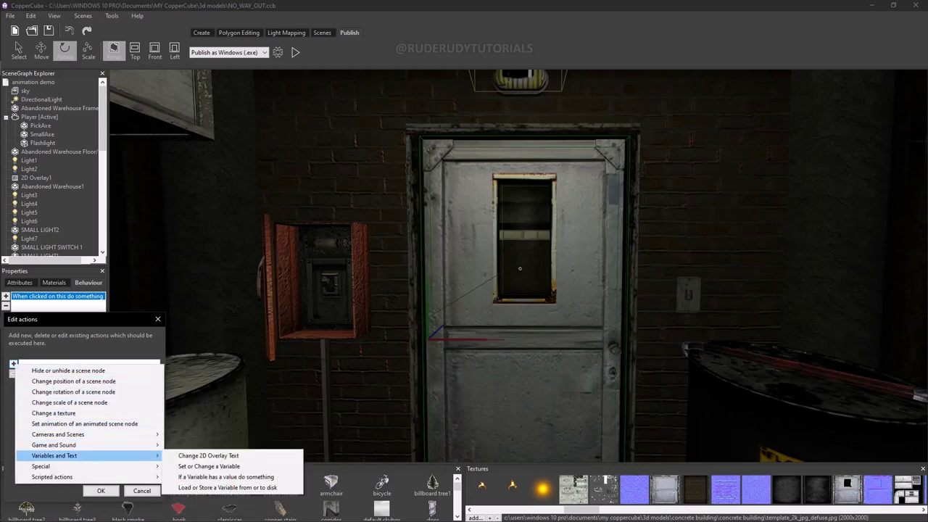
{"action": "left_click", "coordinate": [226, 477]}
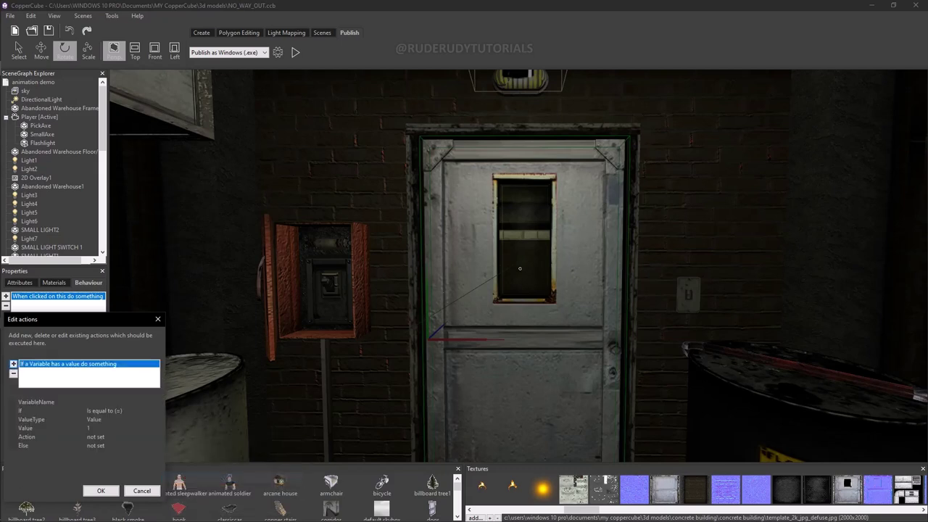
{"action": "left_click", "coordinate": [116, 402]}
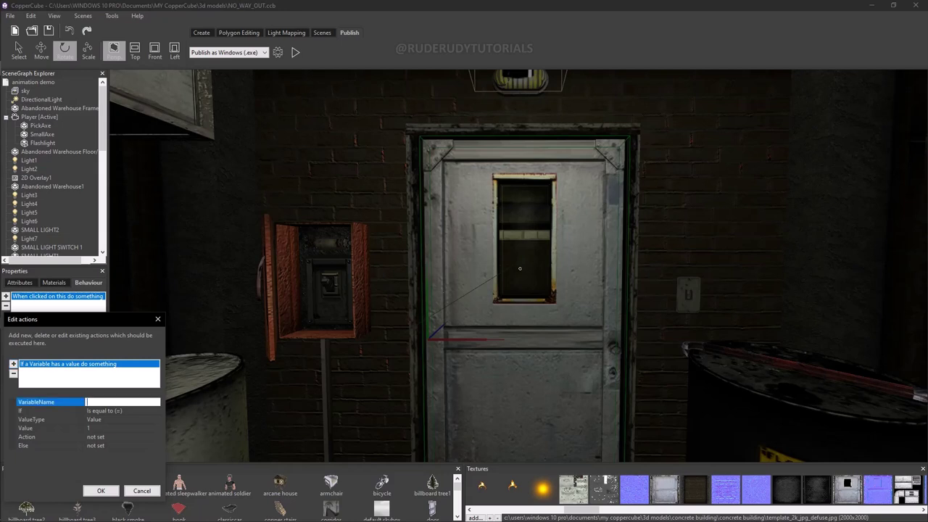
{"action": "type", "text": "open"}
Add a "Change rotation of a scene node" action to be executed when the variable condition is met
{"action": "left_click", "coordinate": [115, 437]}
{"action": "left_click", "coordinate": [156, 437]}
{"action": "left_click", "coordinate": [116, 437]}
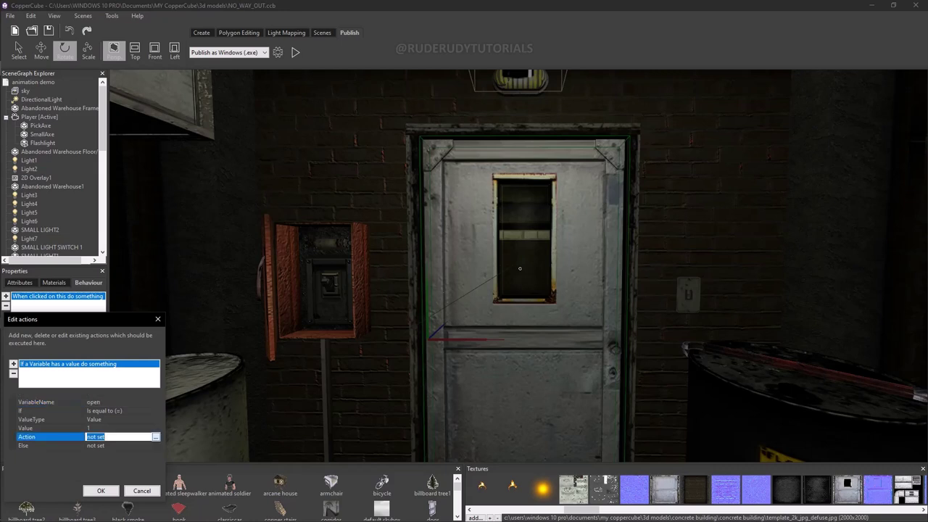
{"action": "left_click", "coordinate": [155, 437]}
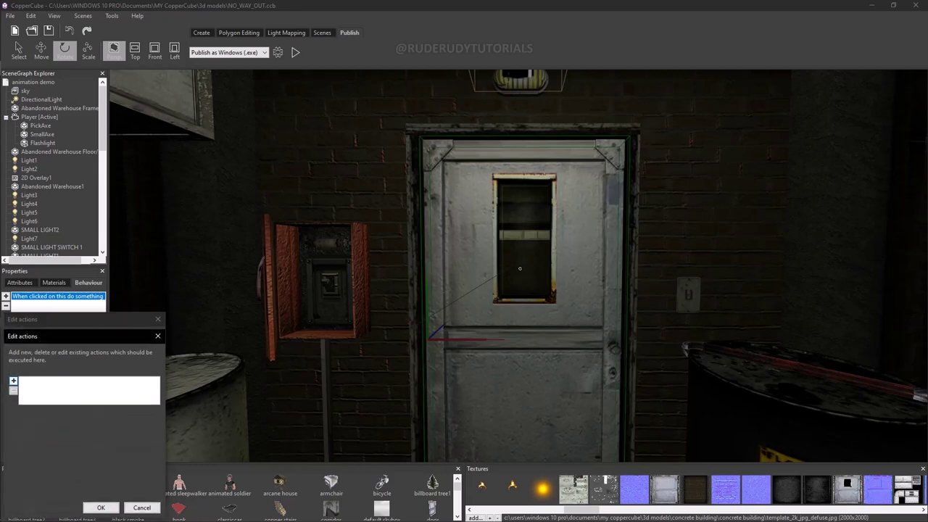
{"action": "left_click", "coordinate": [13, 380]}
{"action": "left_click", "coordinate": [71, 408]}
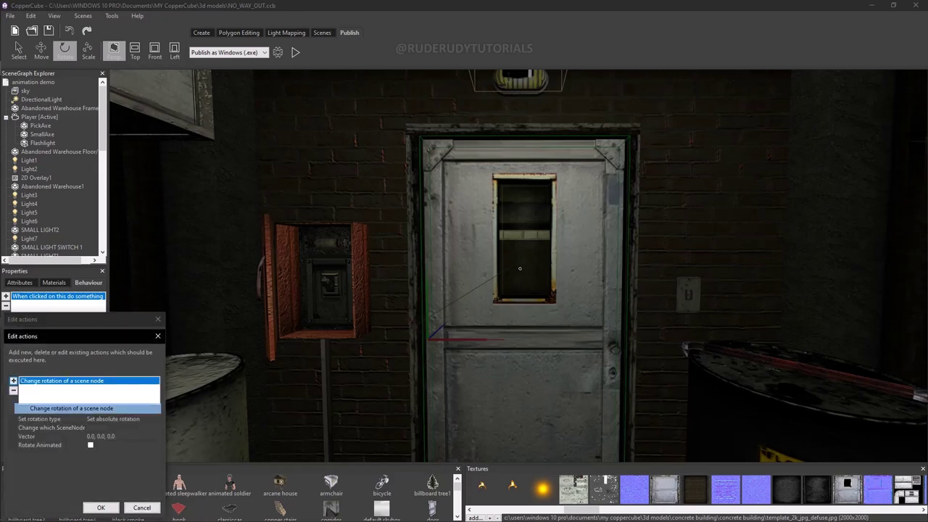
Set the nested rotation vector to 0.0, 90.0, 0.0 and animate the rotation over 400 ms
{"action": "left_click", "coordinate": [100, 436]}
{"action": "left_click_drag", "start_coordinate": [97, 436], "coordinate": [100, 436]}
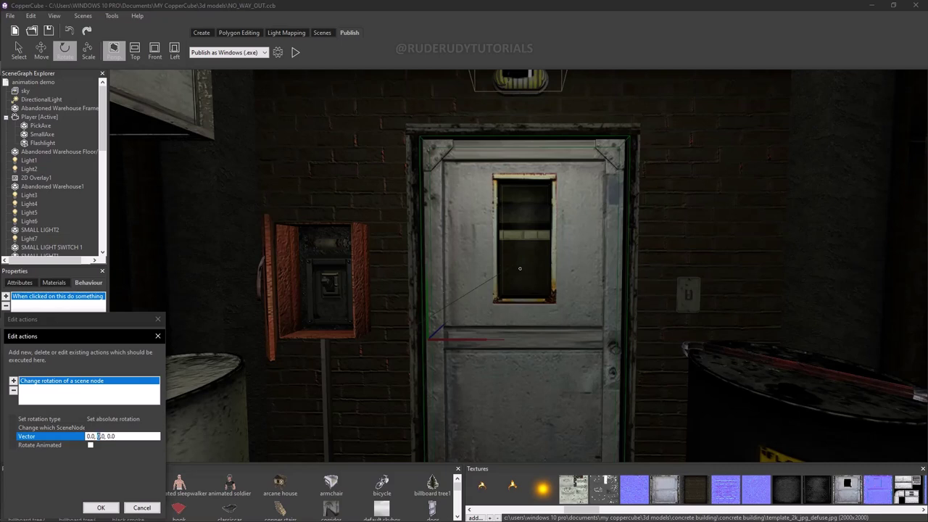
{"action": "type", "text": "90"}
{"action": "key", "text": "Return"}
{"action": "left_click", "coordinate": [91, 445]}
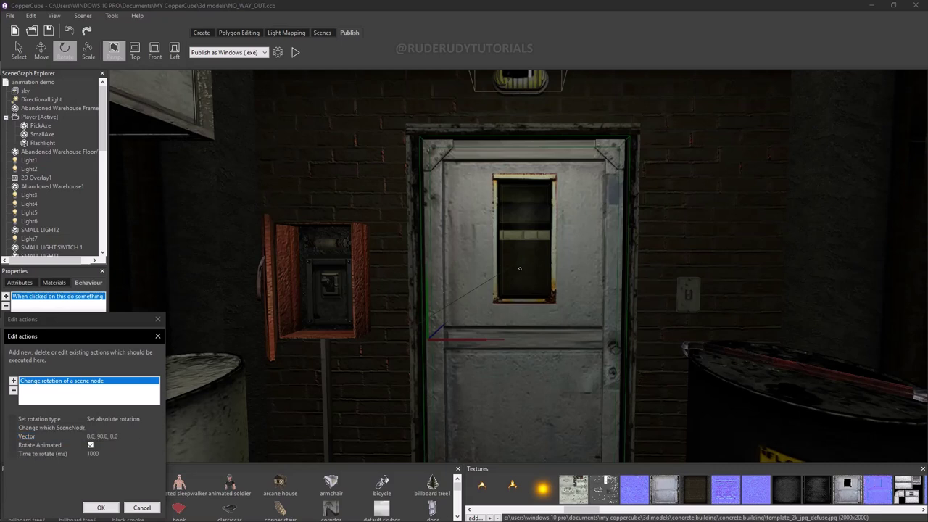
{"action": "left_click", "coordinate": [100, 453]}
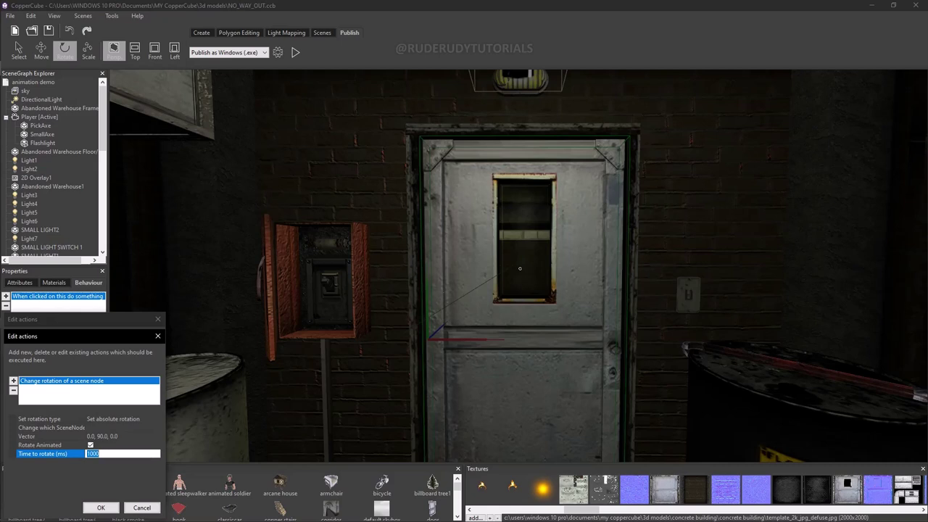
{"action": "type", "text": "4"}
{"action": "key", "text": "Return"}
Apply the nested rotation to the current scene node, and enable the bounding box test on the door's click behavior
{"action": "left_click", "coordinate": [118, 427]}
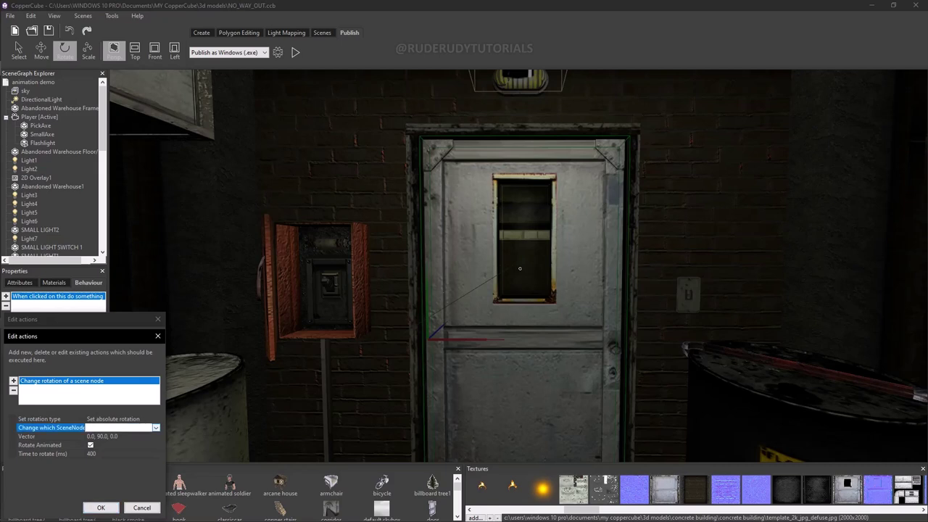
{"action": "left_click", "coordinate": [156, 428]}
{"action": "left_click", "coordinate": [120, 453]}
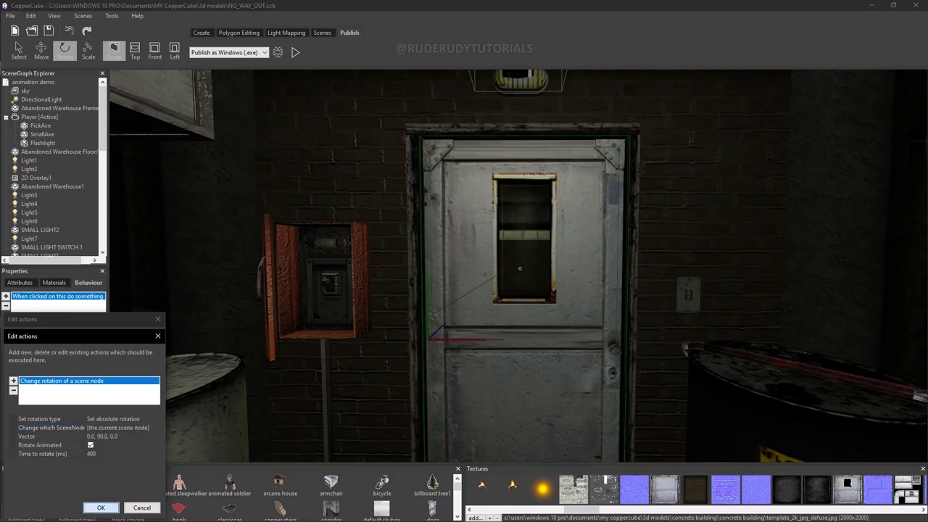
{"action": "left_click", "coordinate": [101, 507]}
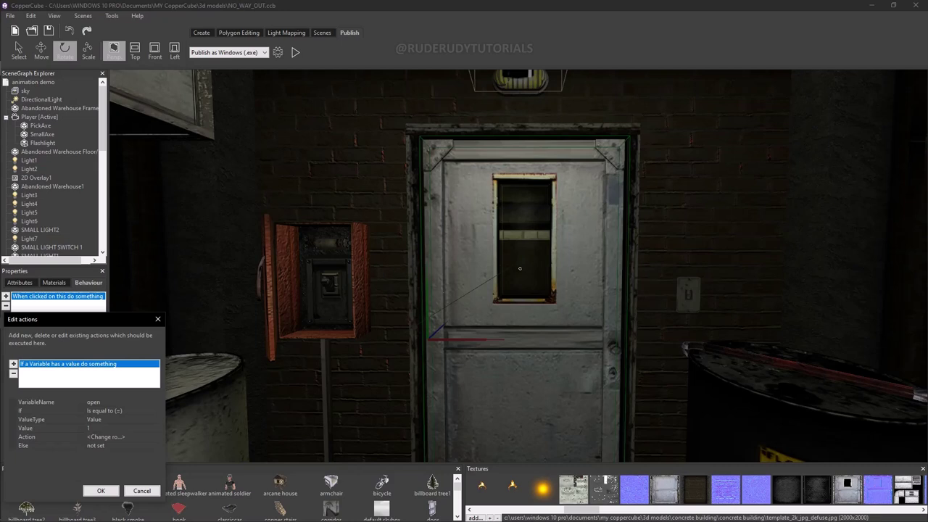
{"action": "left_click", "coordinate": [100, 491]}
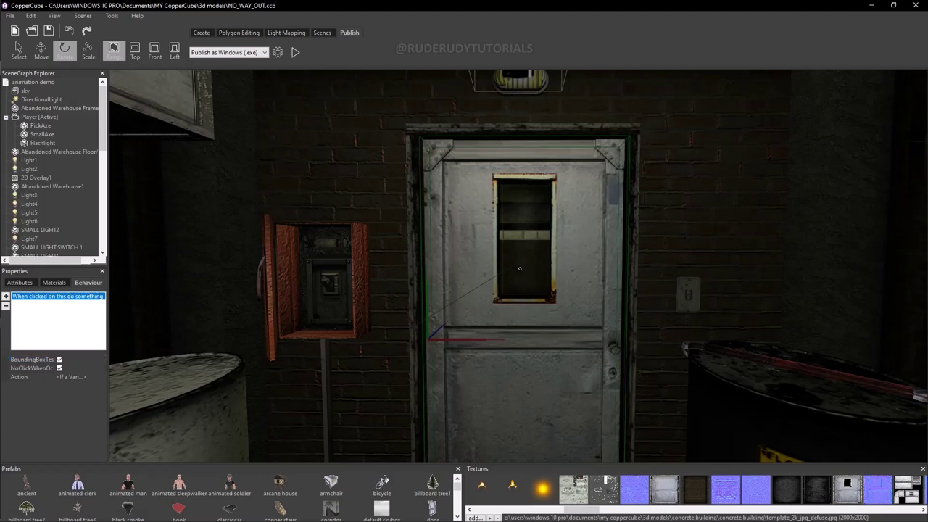
Run the game to test the door with the variable condition, approaching and backing away from it, and return to the editor
{"action": "left_click", "coordinate": [295, 52]}
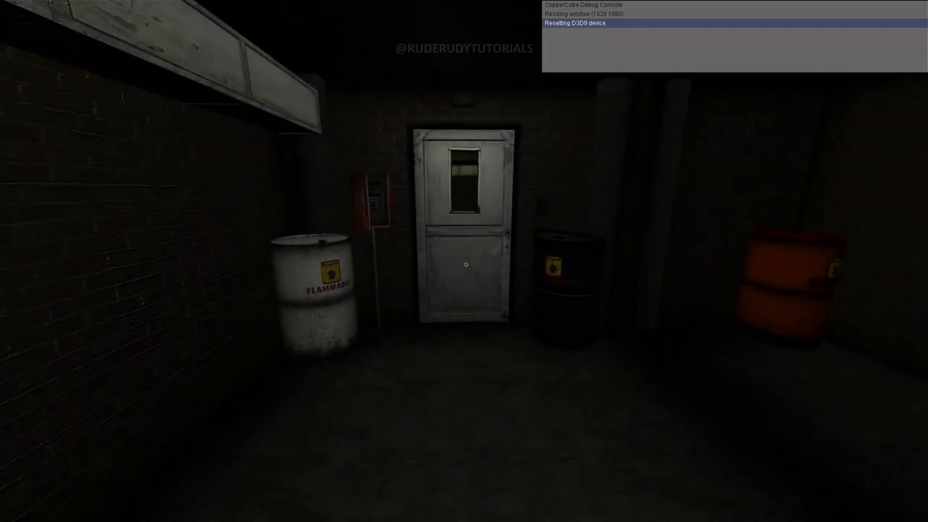
{"action": "key", "text": "w"}
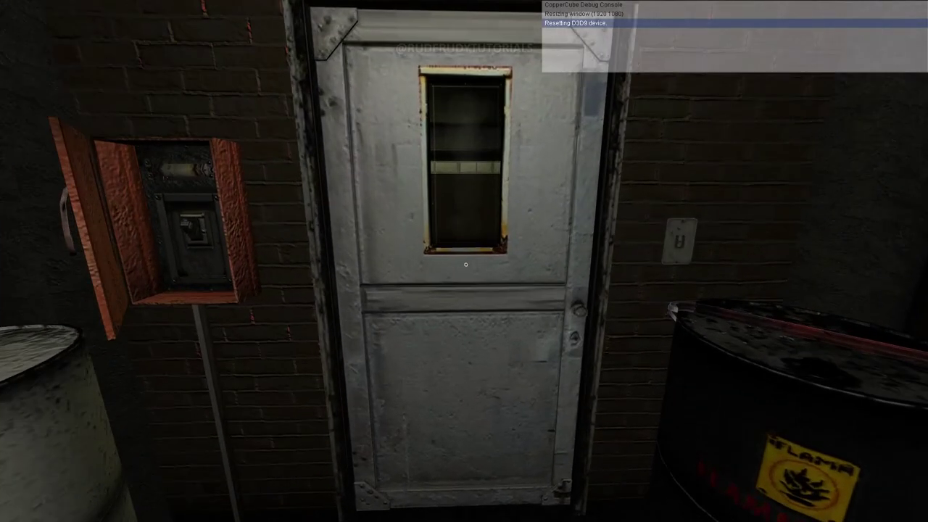
{"action": "key", "text": "w"}
{"action": "key", "text": "d"}
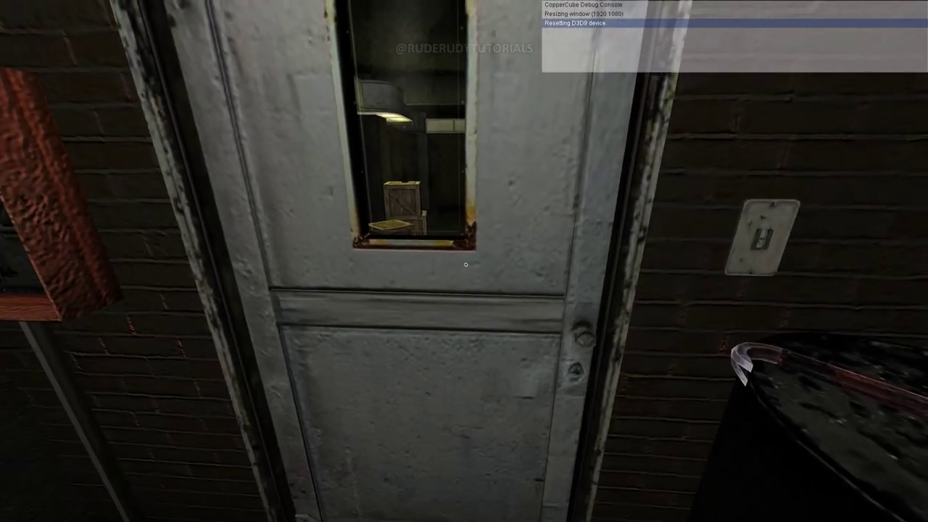
{"action": "key", "text": "s"}
{"action": "key", "text": "a"}
{"action": "key", "text": "s"}
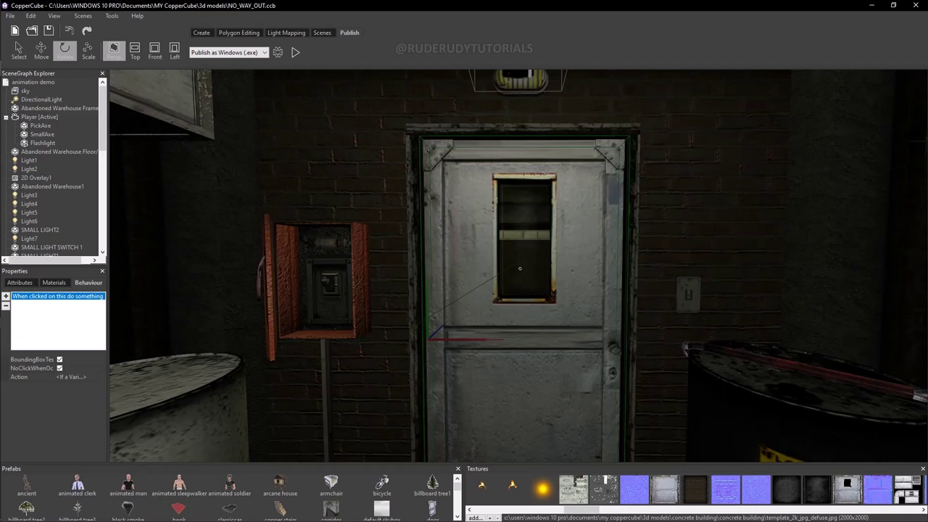
Review the settings of the variable condition in the door's click behavior
{"action": "left_click", "coordinate": [71, 377]}
{"action": "left_click", "coordinate": [101, 376]}
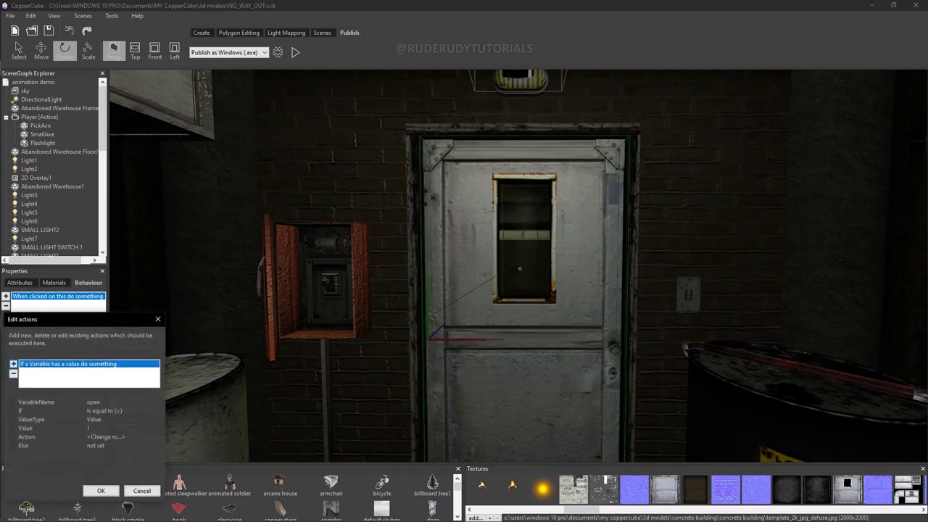
{"action": "left_click", "coordinate": [101, 491]}
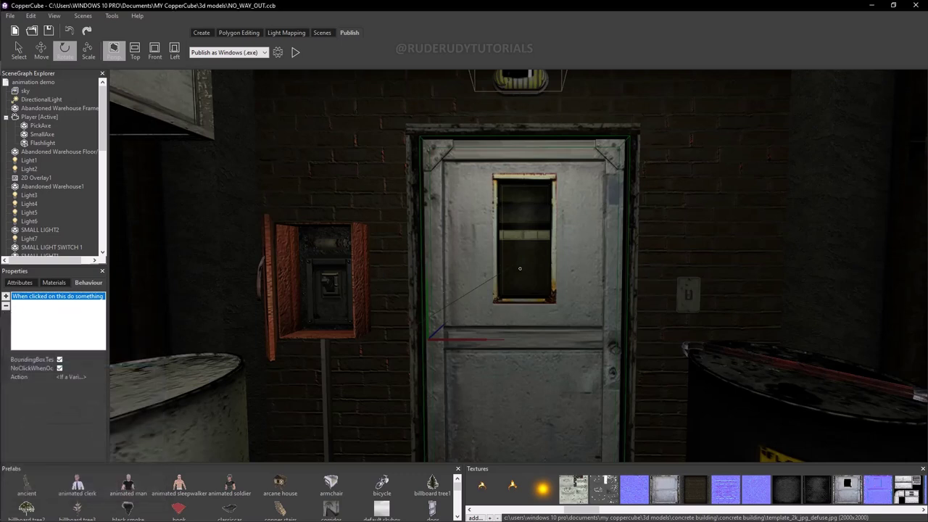
Add a "Before first drawing do something" behavior to the animation demo scene's root node
{"action": "left_click", "coordinate": [33, 82]}
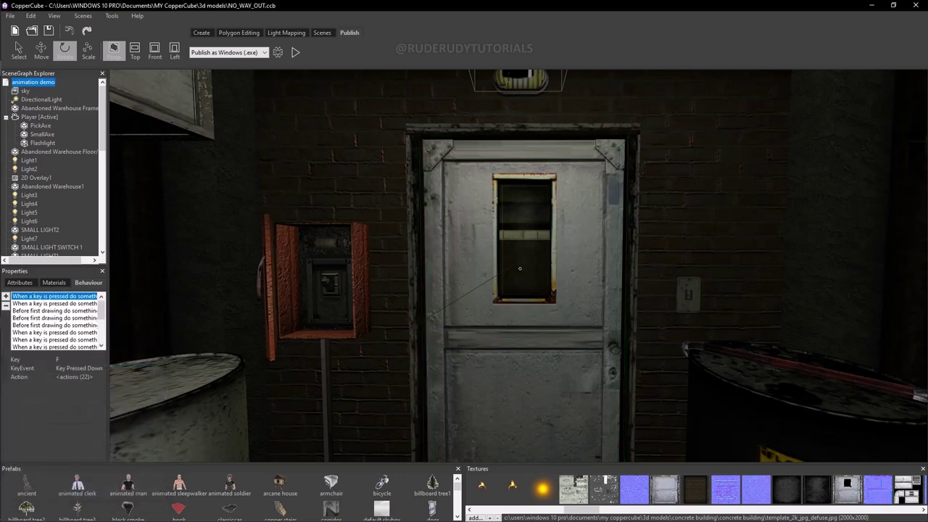
{"action": "scroll", "coordinate": [55, 322], "scroll_direction": "down", "scroll_amount": 3}
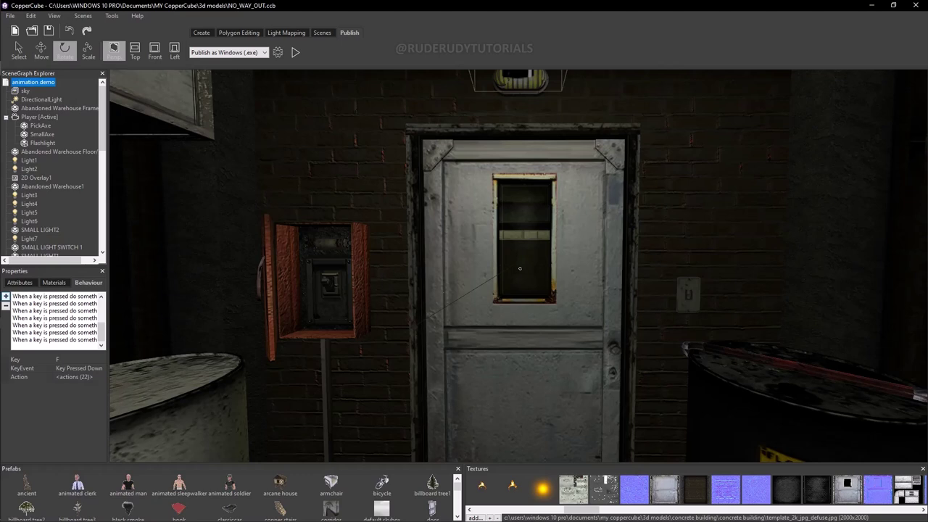
{"action": "scroll", "coordinate": [55, 322], "scroll_direction": "up", "scroll_amount": 4}
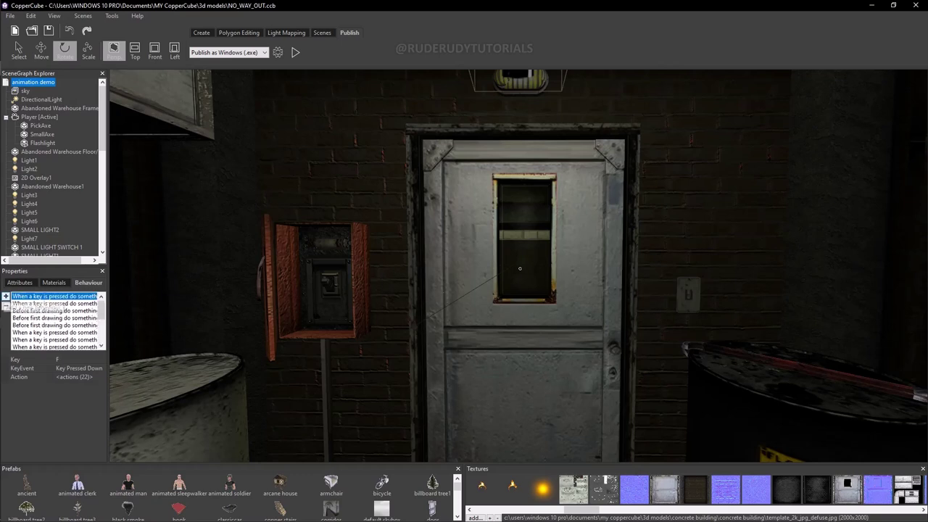
{"action": "left_click", "coordinate": [54, 311]}
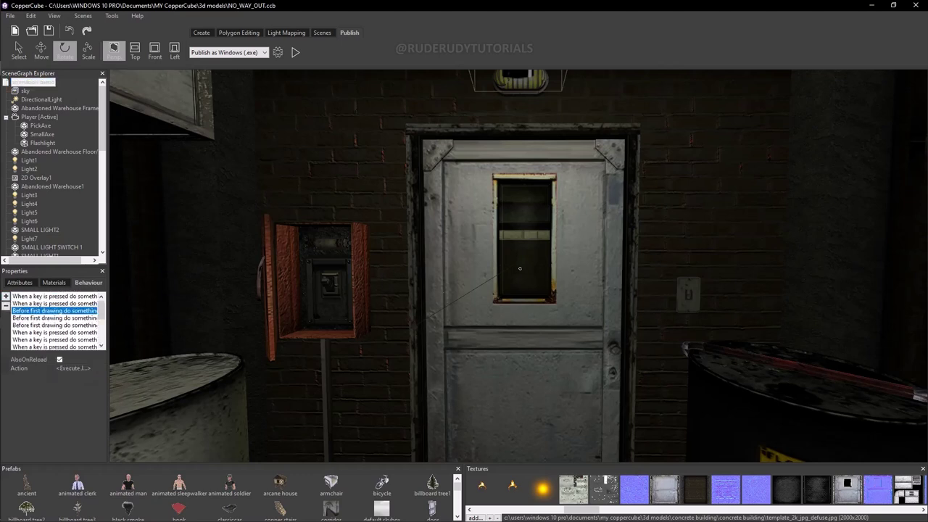
{"action": "left_click", "coordinate": [6, 296]}
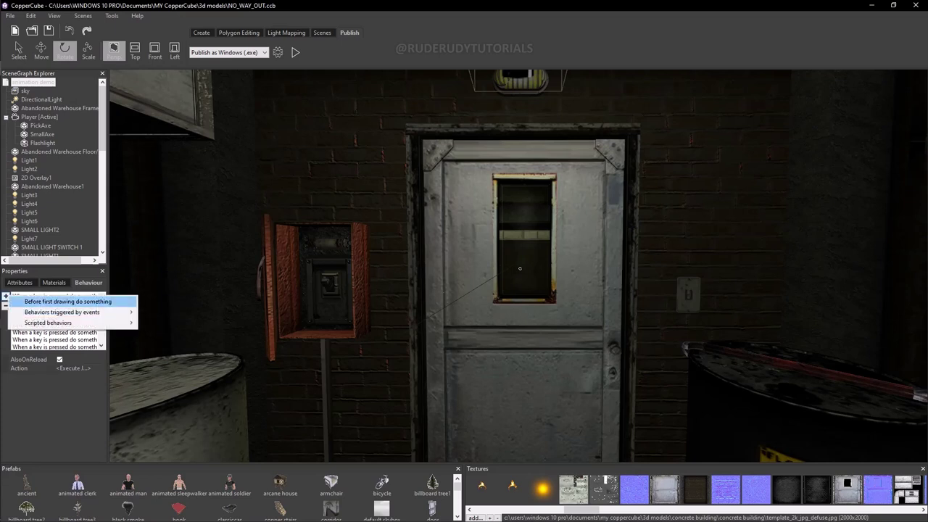
{"action": "left_click", "coordinate": [68, 301]}
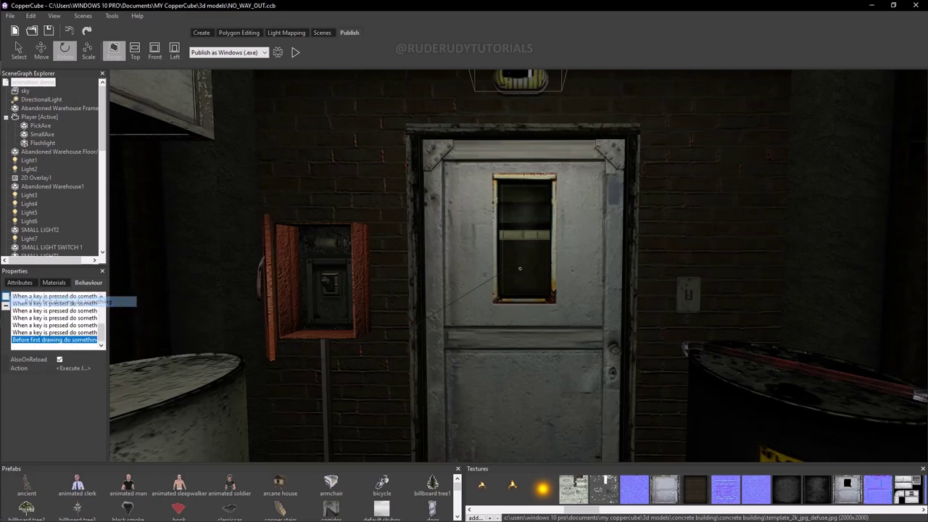
Add a "Set or Change a Variable" action to the root node's "Before first drawing do something" behavior
{"action": "left_click", "coordinate": [59, 359]}
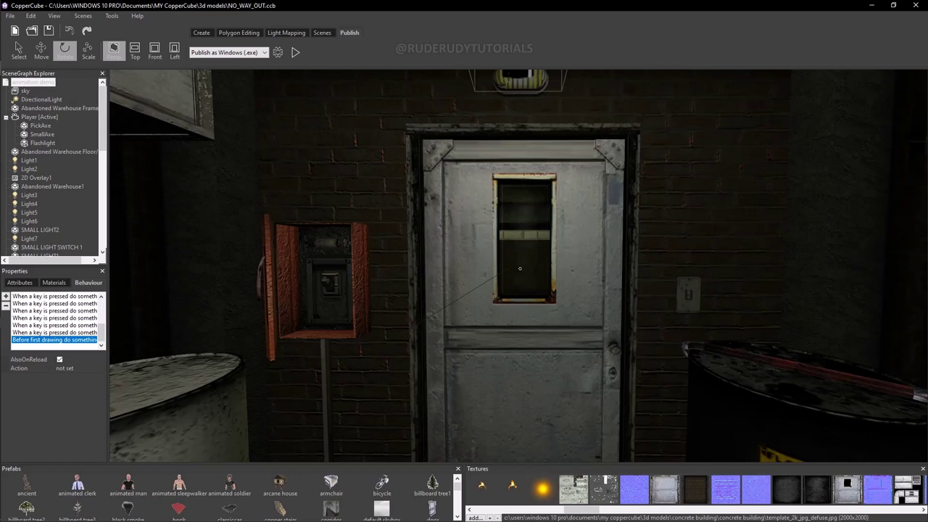
{"action": "left_click", "coordinate": [64, 368]}
{"action": "left_click", "coordinate": [102, 368]}
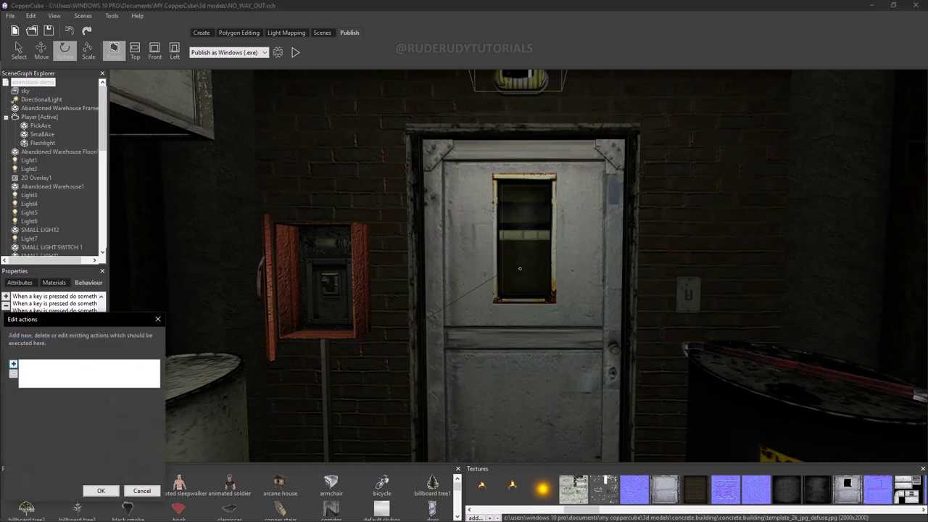
{"action": "left_click", "coordinate": [14, 364]}
{"action": "mouse_move", "coordinate": [65, 455]}
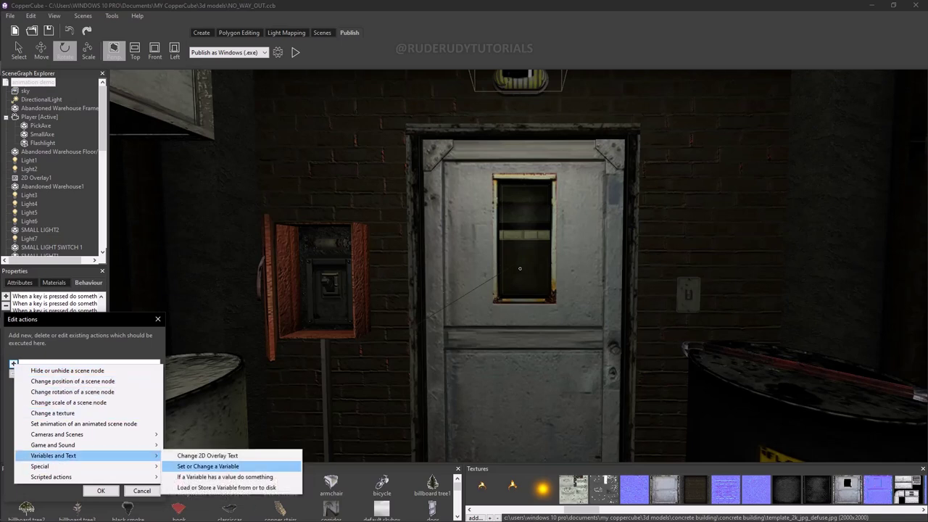
{"action": "left_click", "coordinate": [208, 466]}
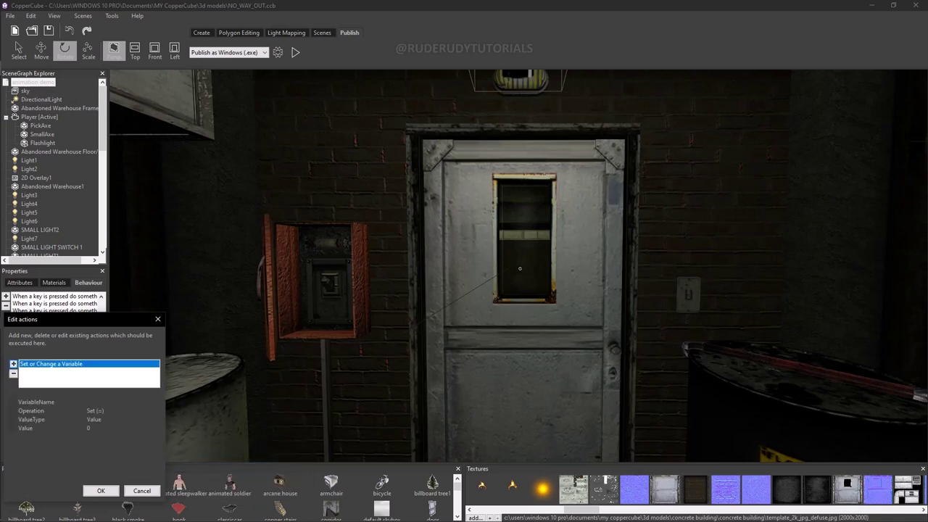
Configure the startup action to set the variable "open" to 1, and apply it
{"action": "left_click", "coordinate": [108, 402]}
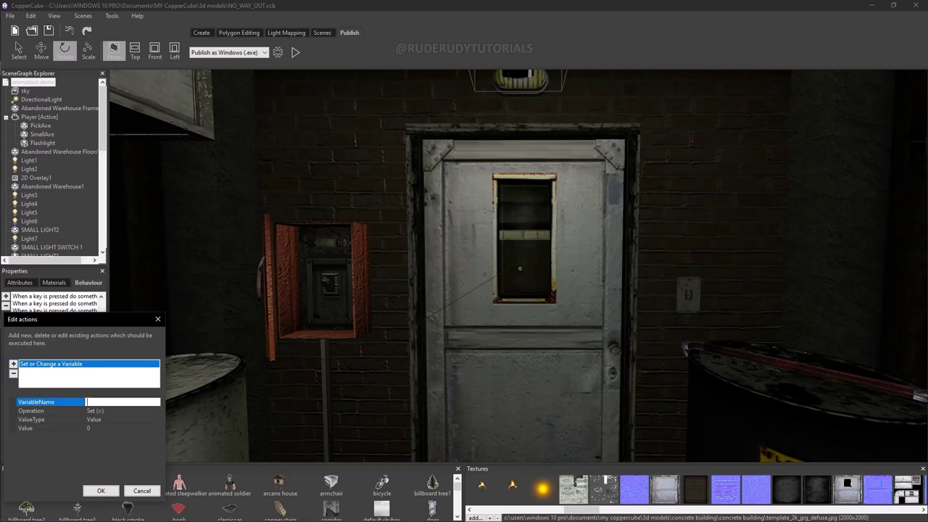
{"action": "type", "text": "open"}
{"action": "left_click", "coordinate": [108, 428]}
{"action": "type", "text": "1"}
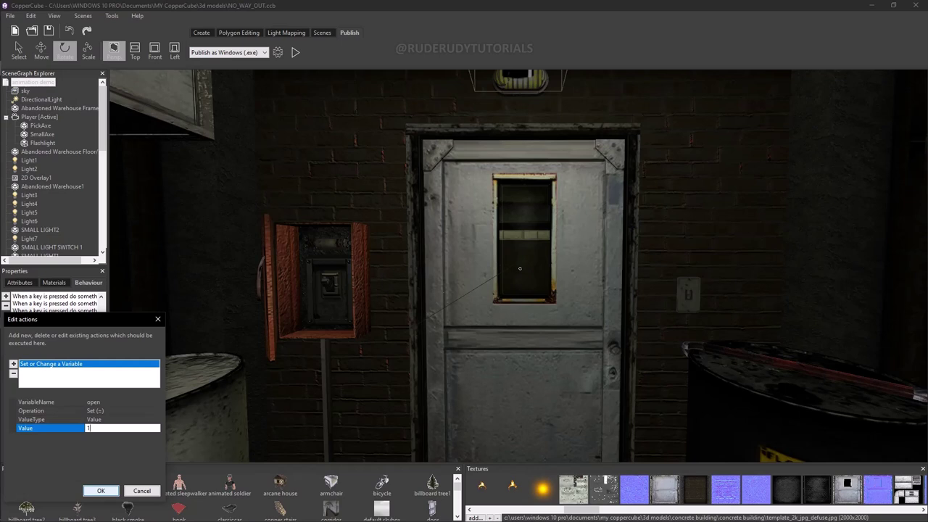
{"action": "left_click", "coordinate": [101, 491]}
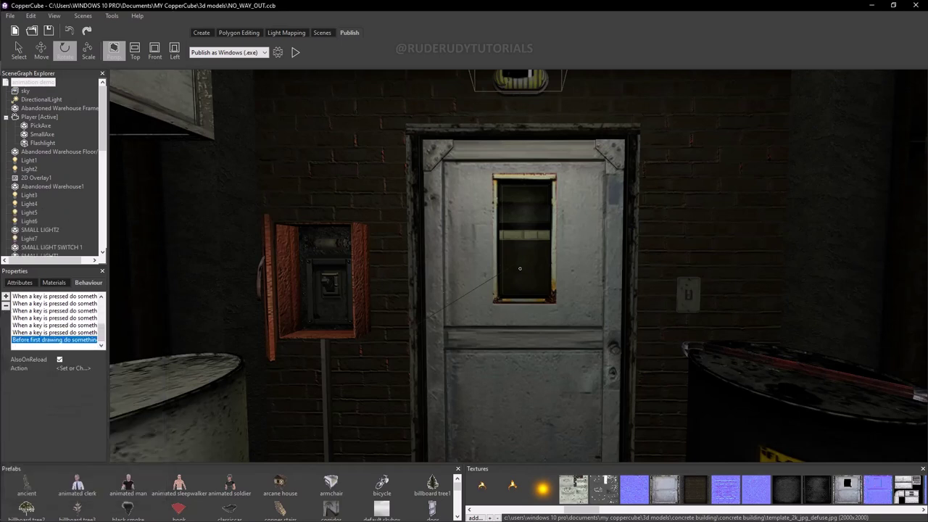
Run the game to test opening the door with the initialized variable, back away from it, and return to the editor
{"action": "left_click", "coordinate": [295, 52]}
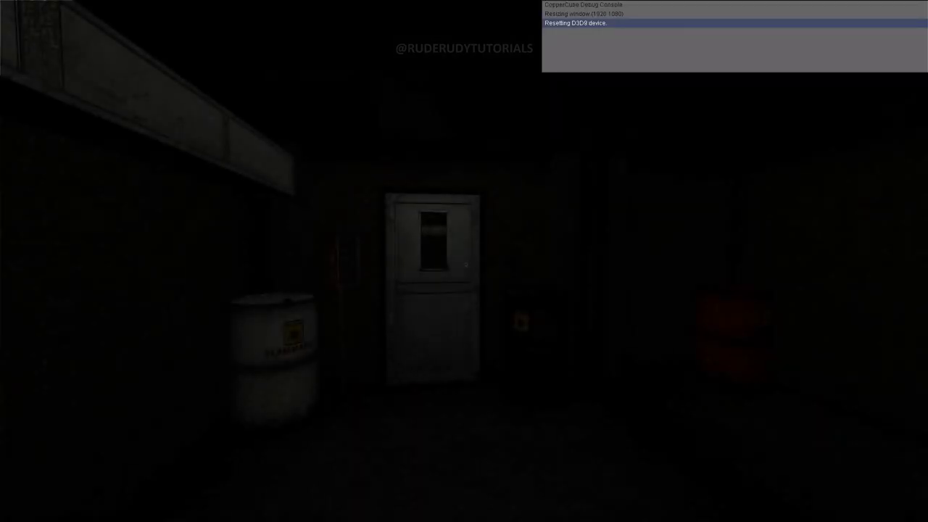
{"action": "key", "text": "w"}
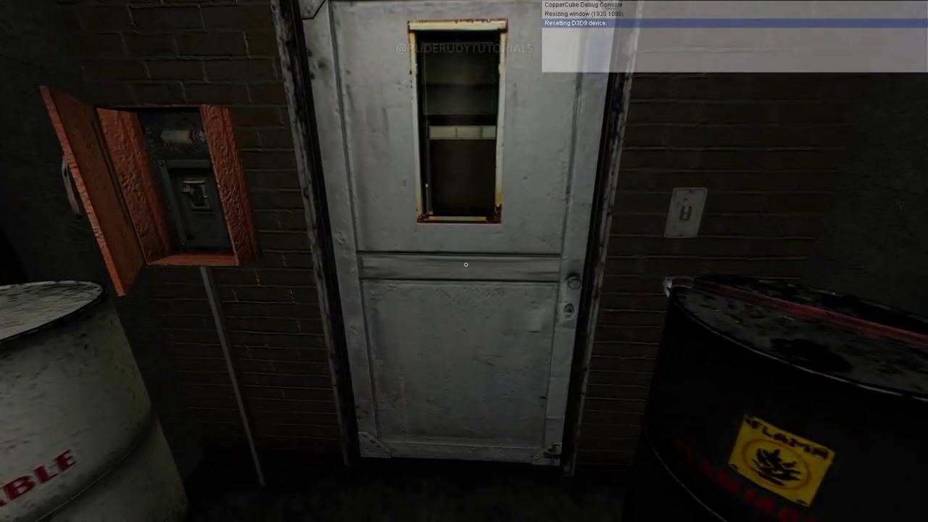
{"action": "left_click", "coordinate": [465, 264]}
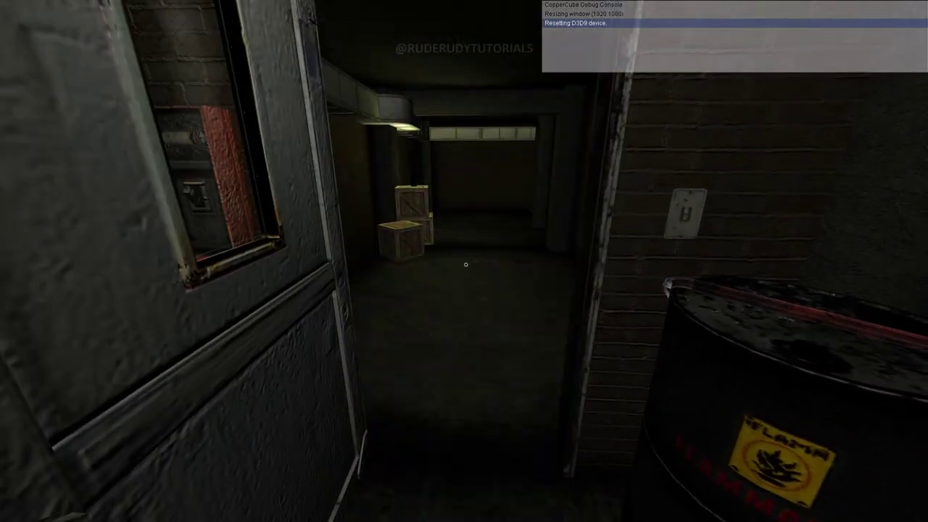
{"action": "key", "text": "s"}
{"action": "key", "text": "d"}
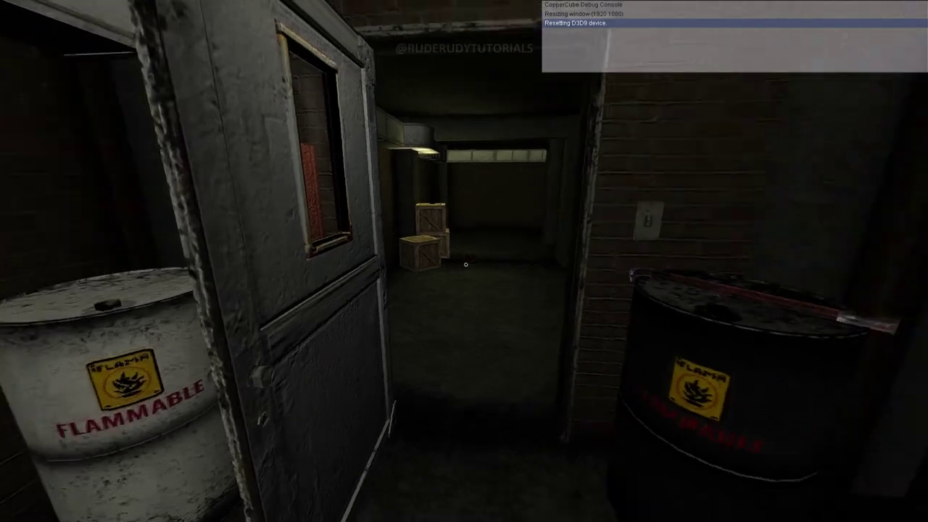
{"action": "key", "text": "s"}
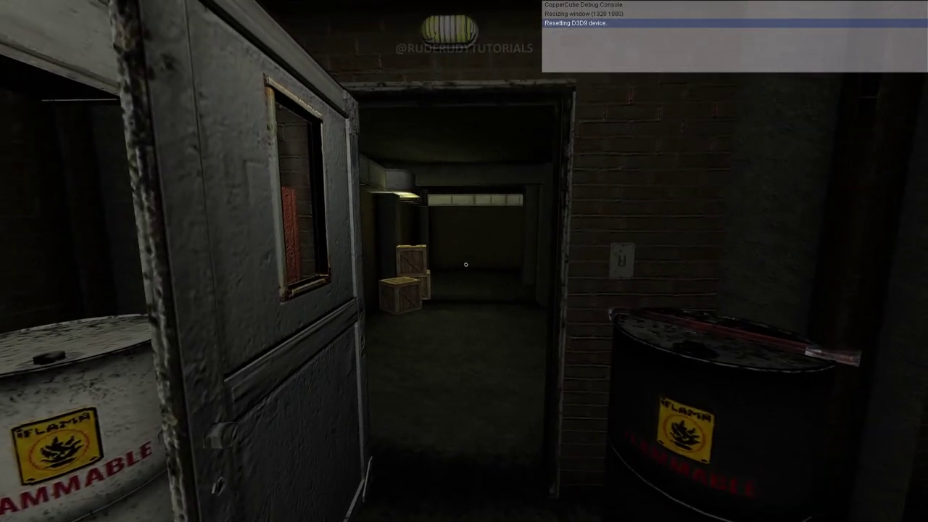
{"action": "key", "text": "Escape"}
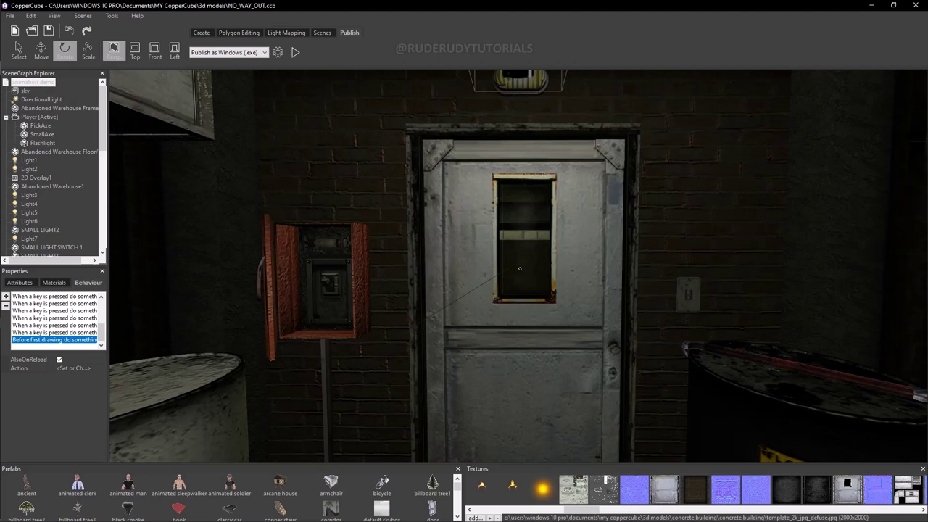
Add a "Change rotation of a scene node" action to the Else branch of the variable condition in the door's click behavior
{"action": "scroll", "coordinate": [54, 167], "scroll_direction": "down", "scroll_amount": 5}
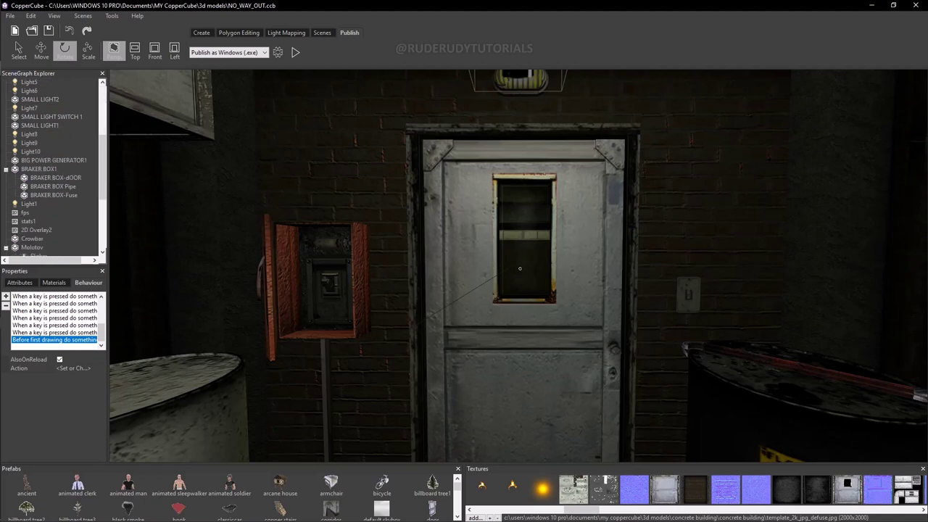
{"action": "scroll", "coordinate": [54, 166], "scroll_direction": "down", "scroll_amount": 5}
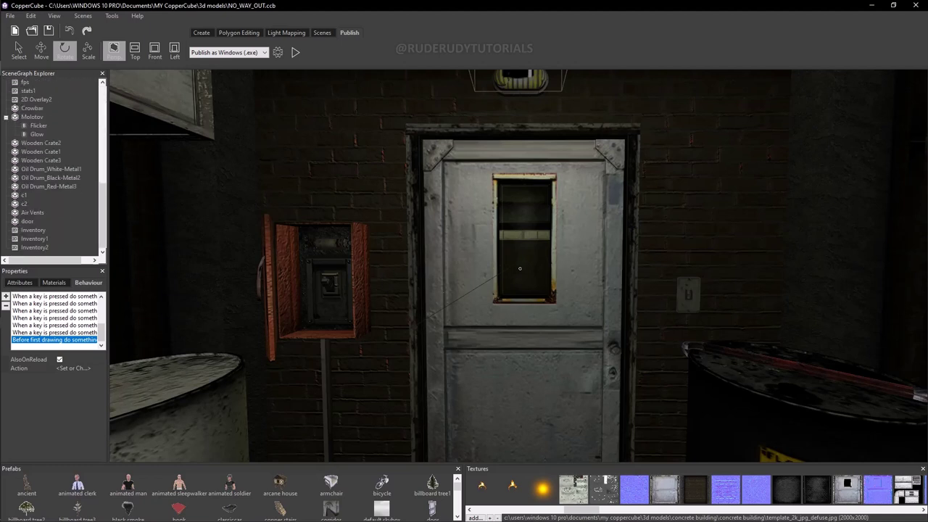
{"action": "left_click", "coordinate": [519, 268]}
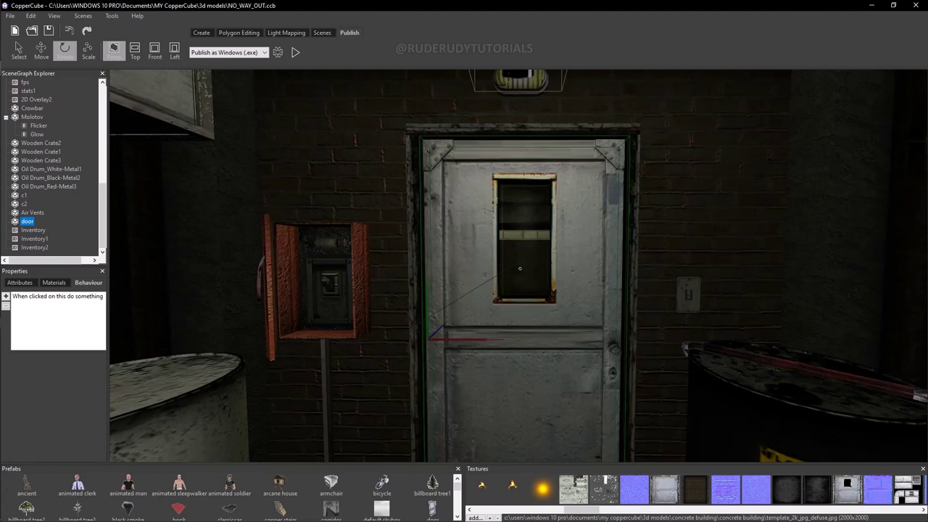
{"action": "left_click", "coordinate": [58, 297]}
{"action": "left_click", "coordinate": [71, 377]}
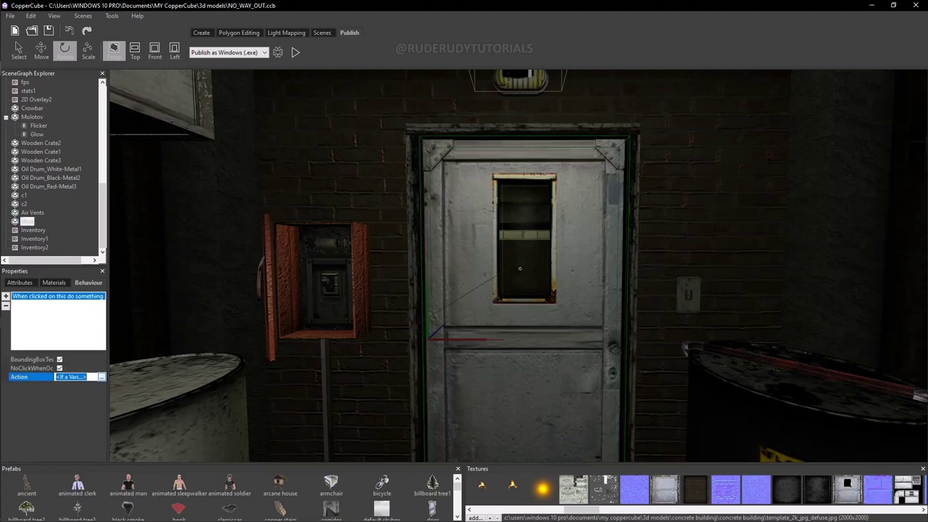
{"action": "left_click", "coordinate": [102, 377]}
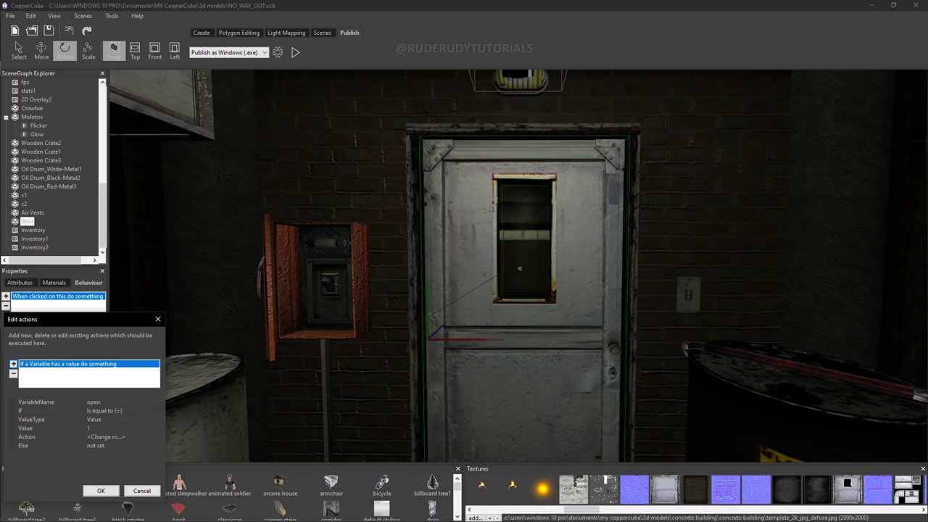
{"action": "left_click", "coordinate": [97, 445]}
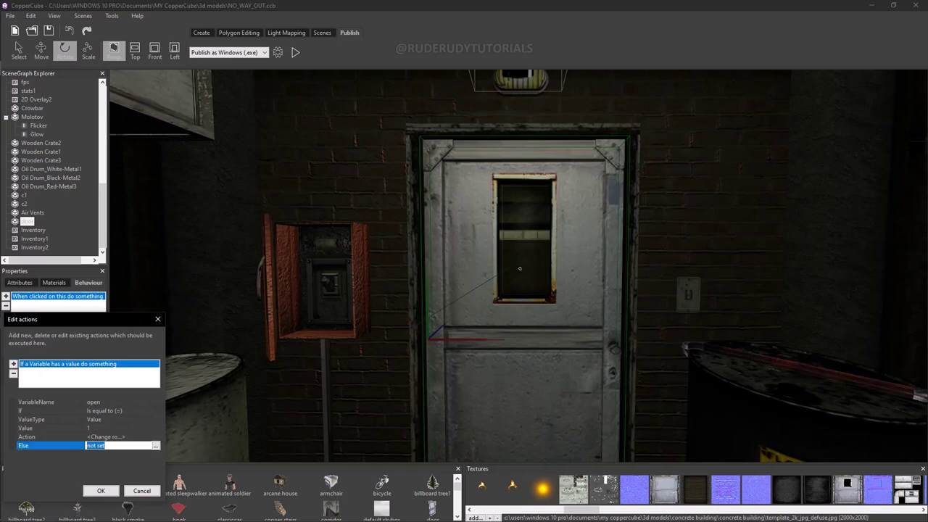
{"action": "left_click", "coordinate": [156, 445]}
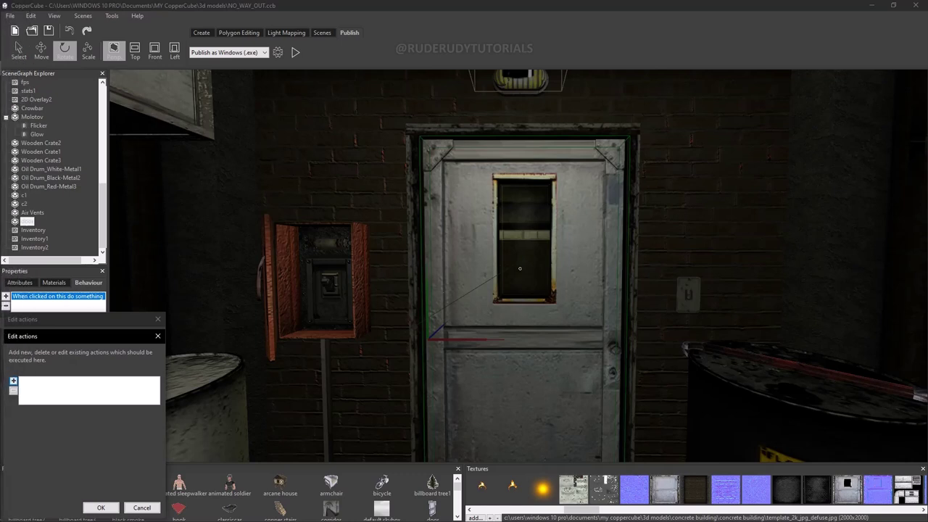
{"action": "left_click", "coordinate": [13, 380]}
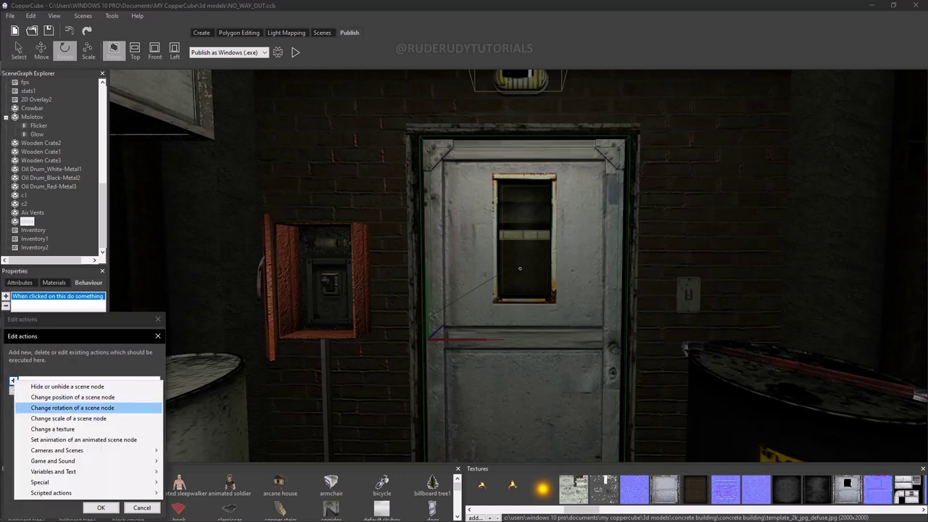
{"action": "left_click", "coordinate": [73, 407]}
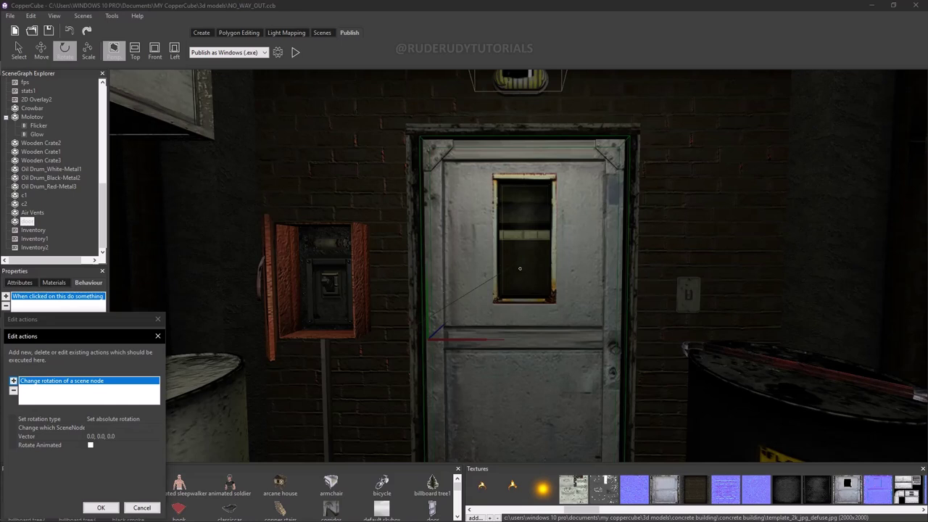
Apply the Else rotation to the current scene node, animated over 500 ms, and save the door's click actions
{"action": "left_click", "coordinate": [119, 428]}
{"action": "left_click", "coordinate": [118, 451]}
{"action": "left_click", "coordinate": [90, 445]}
{"action": "left_click", "coordinate": [102, 454]}
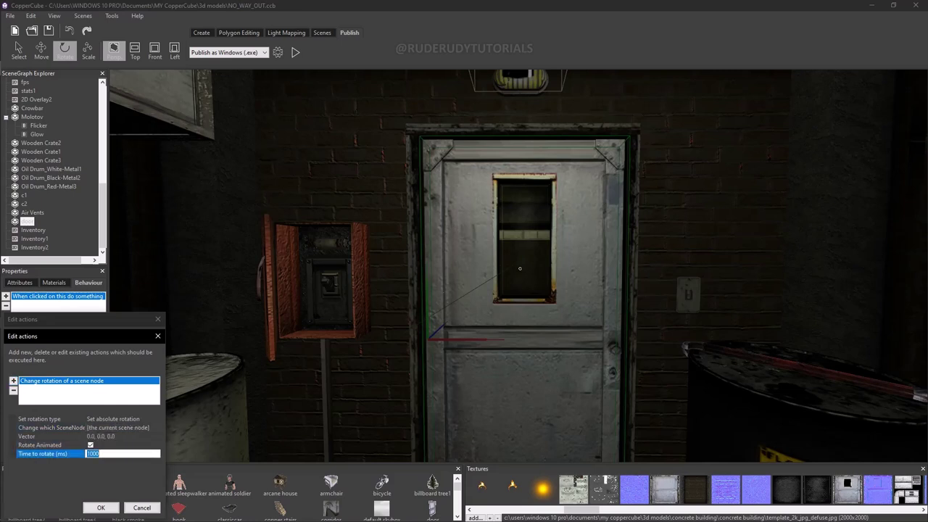
{"action": "type", "text": "500"}
{"action": "key", "text": "Return"}
{"action": "left_click", "coordinate": [101, 508]}
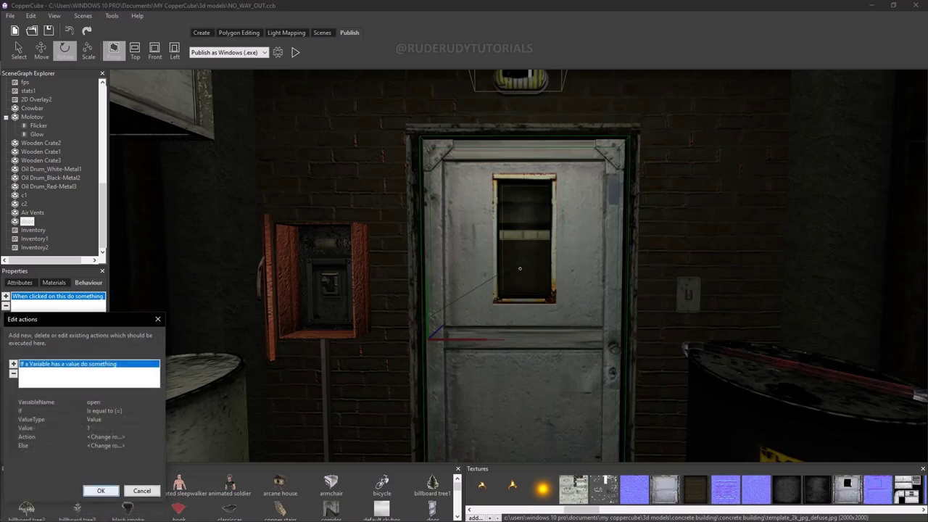
{"action": "left_click", "coordinate": [101, 491]}
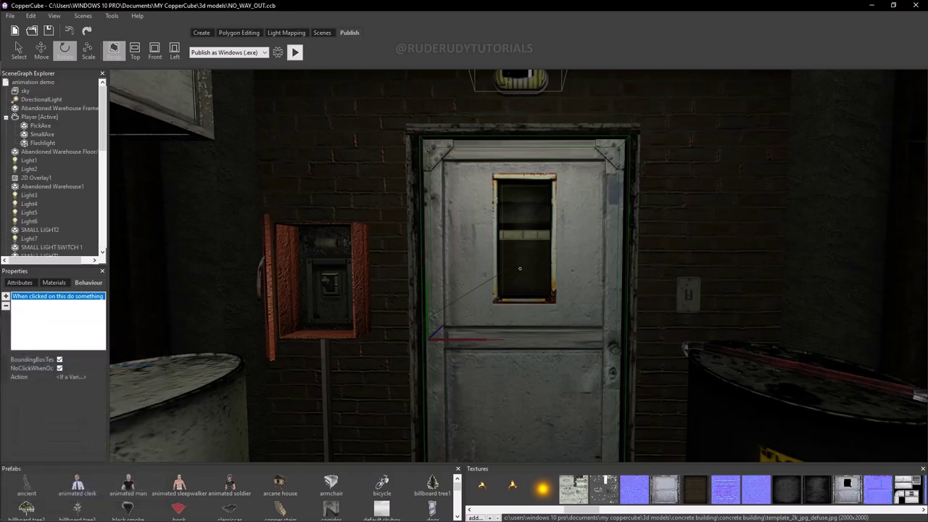
Run the game to test the door with the Else rotation in place, view it from several distances, and return to the editor
{"action": "left_click", "coordinate": [295, 53]}
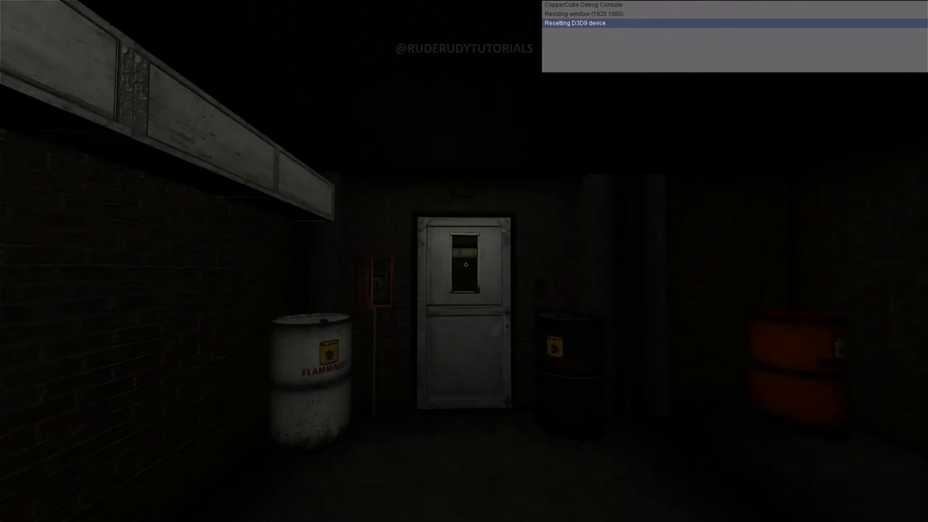
{"action": "key", "text": "w"}
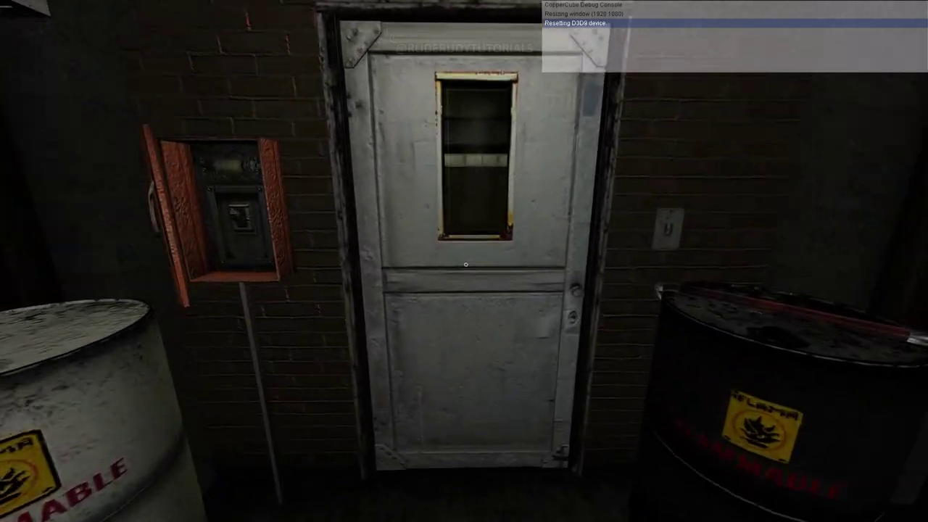
{"action": "left_click", "coordinate": [465, 265]}
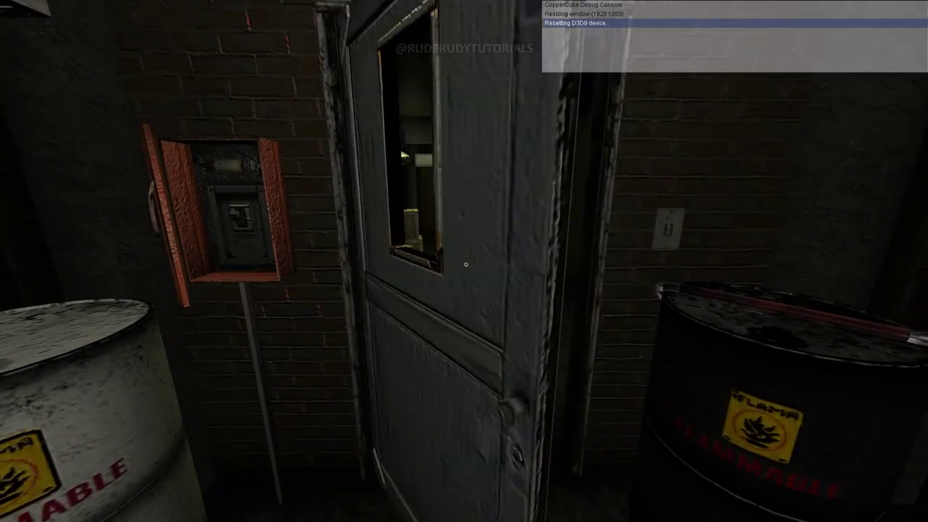
{"action": "key", "text": "s"}
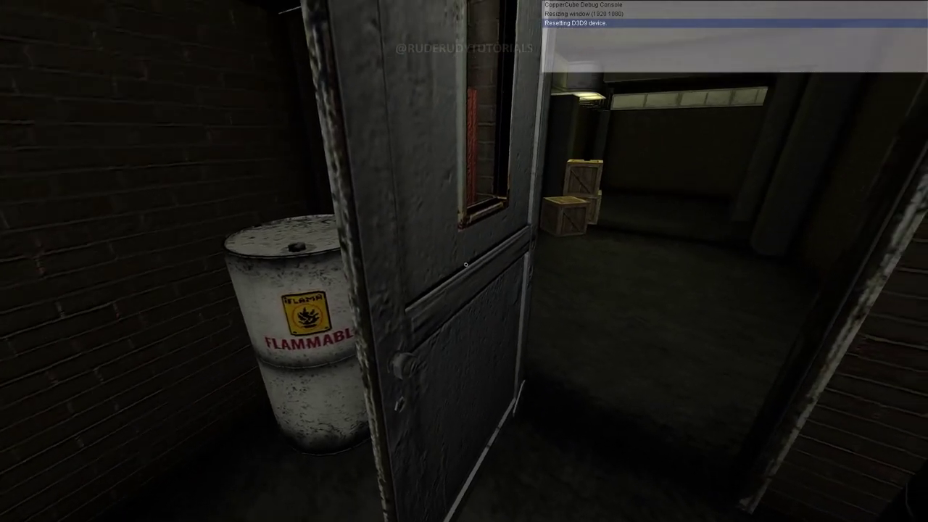
{"action": "key", "text": "s"}
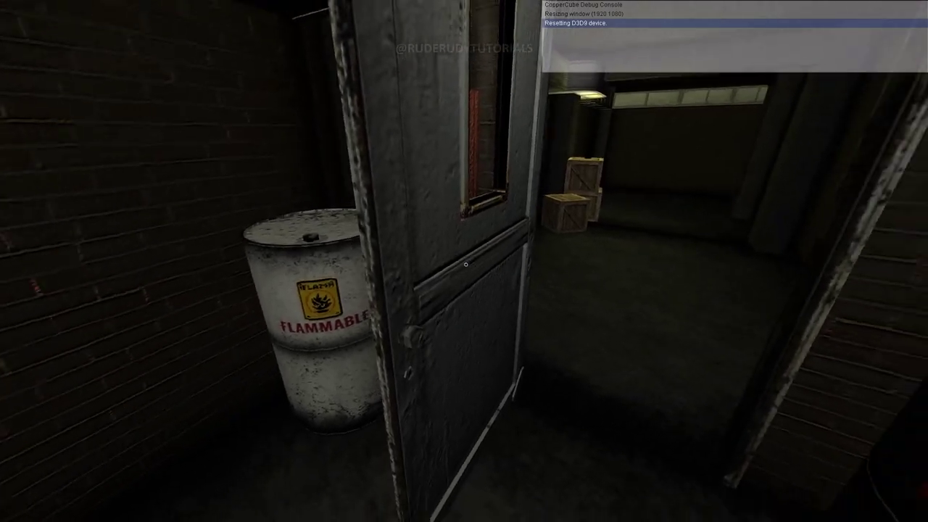
{"action": "key", "text": "s"}
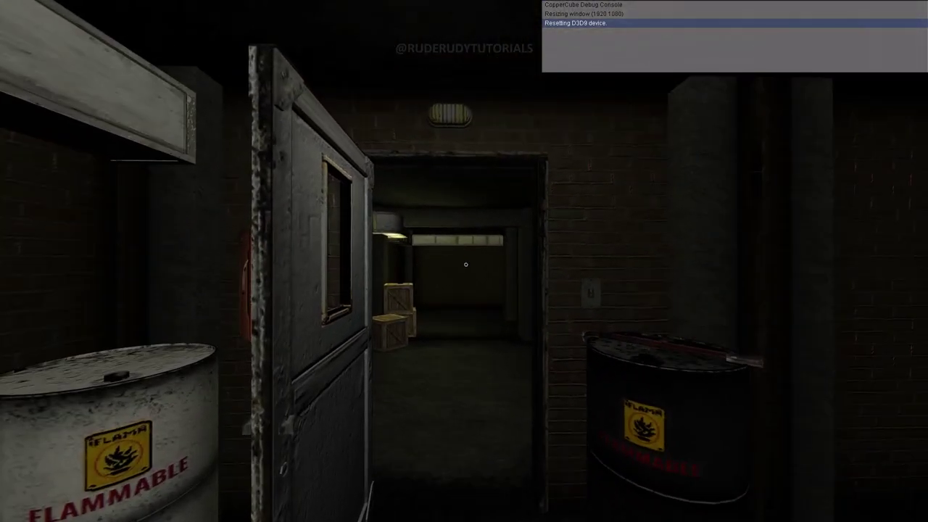
{"action": "key", "text": "Escape"}
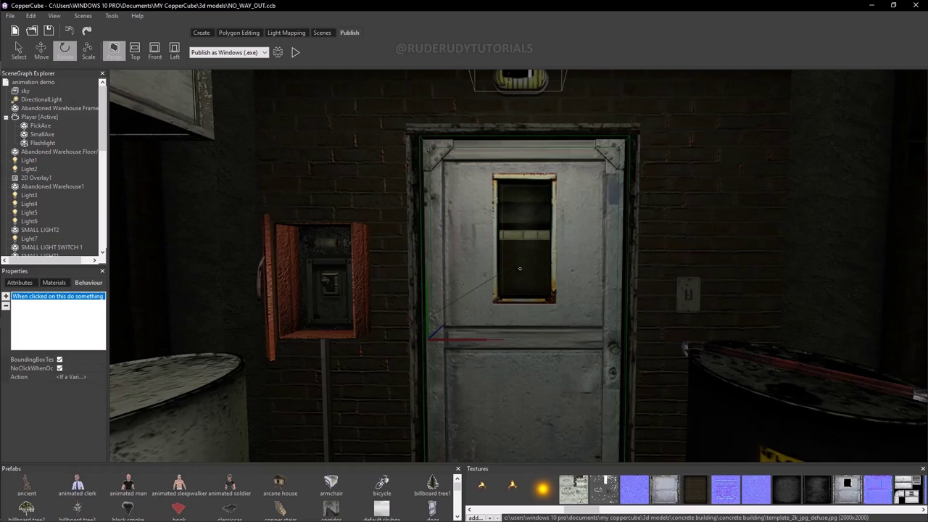
Add a "Set or Change a Variable" action after the rotation in the Action branch of the door's variable condition
{"action": "left_click", "coordinate": [71, 377]}
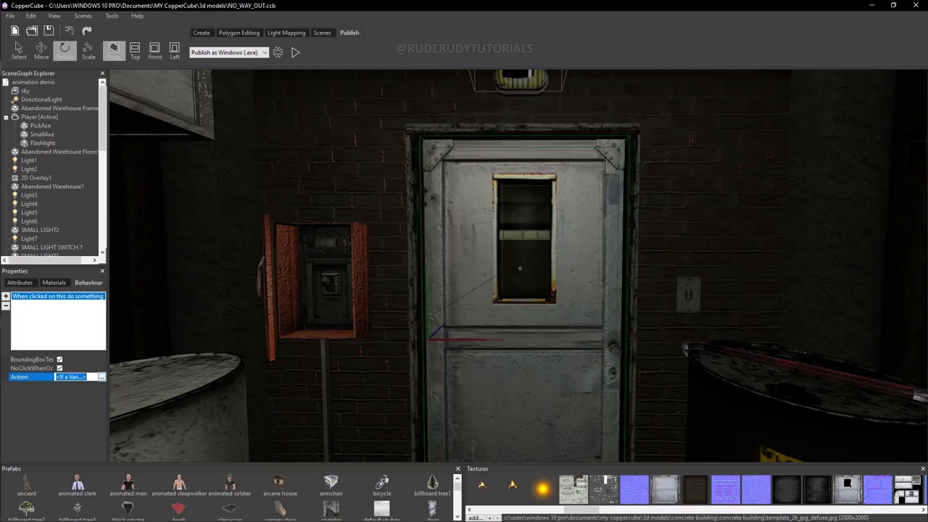
{"action": "left_click", "coordinate": [102, 377]}
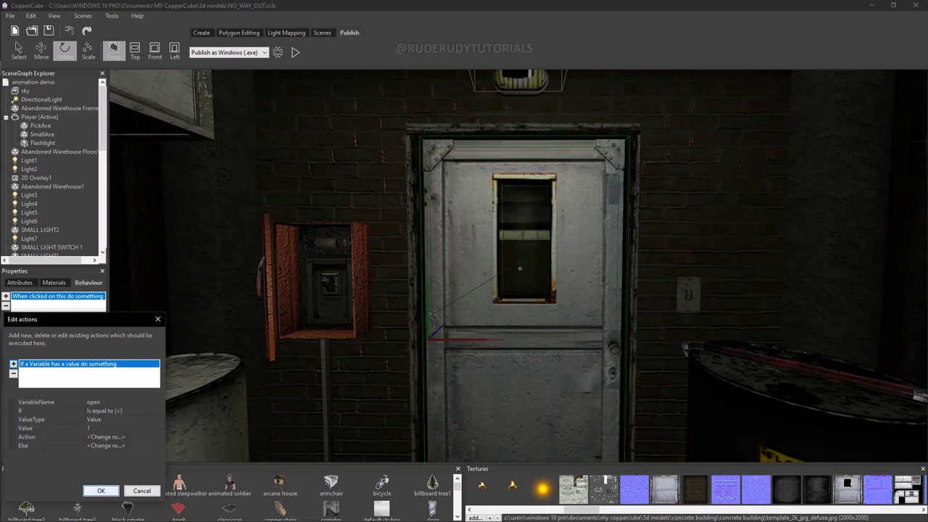
{"action": "left_click", "coordinate": [101, 491]}
{"action": "left_click", "coordinate": [102, 377]}
{"action": "left_click", "coordinate": [105, 437]}
{"action": "left_click", "coordinate": [106, 446]}
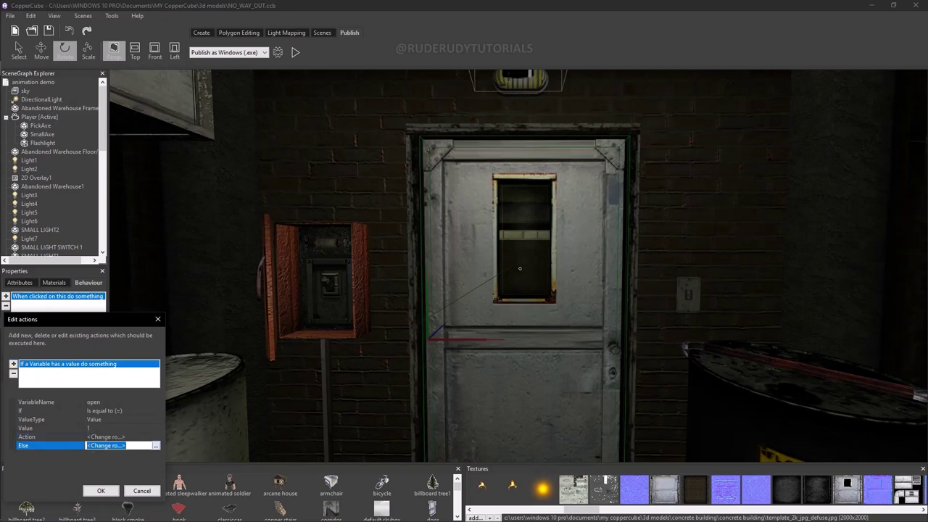
{"action": "left_click", "coordinate": [145, 437]}
{"action": "left_click", "coordinate": [156, 437]}
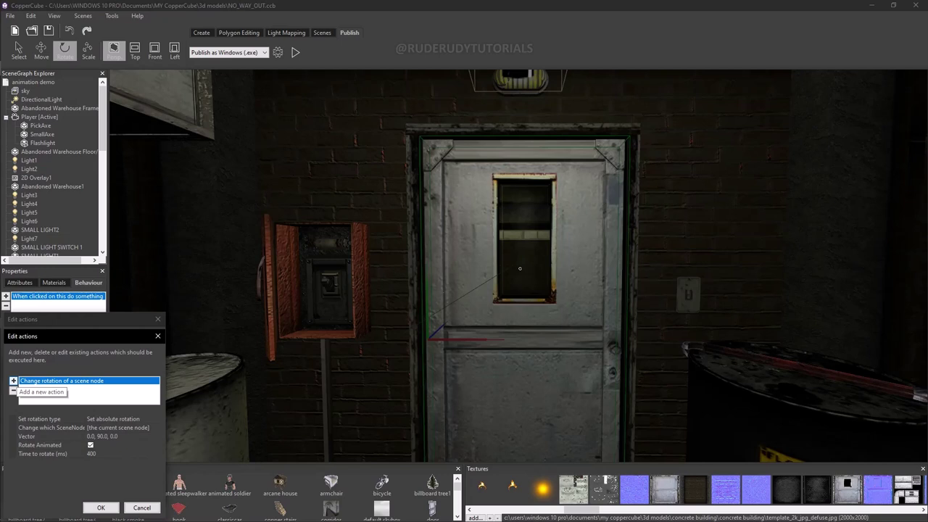
{"action": "left_click", "coordinate": [13, 380]}
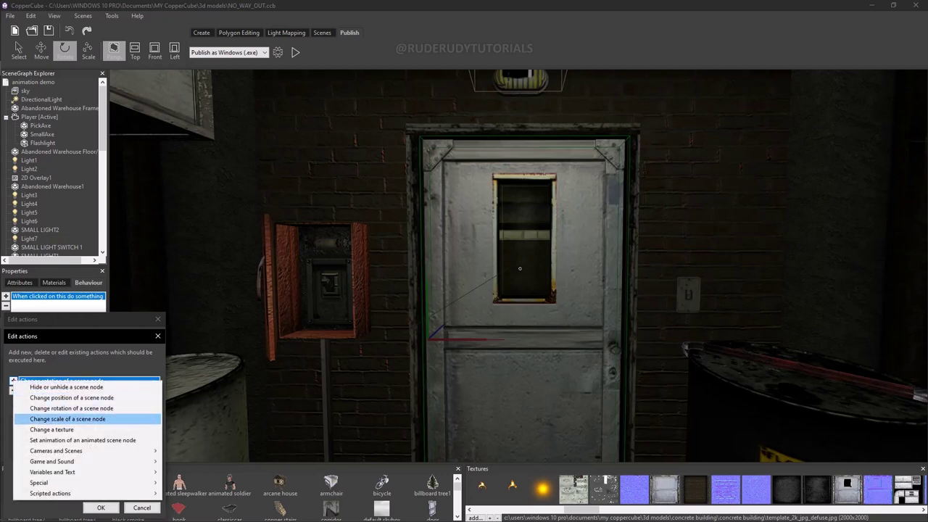
{"action": "mouse_move", "coordinate": [44, 482]}
{"action": "left_click", "coordinate": [206, 483]}
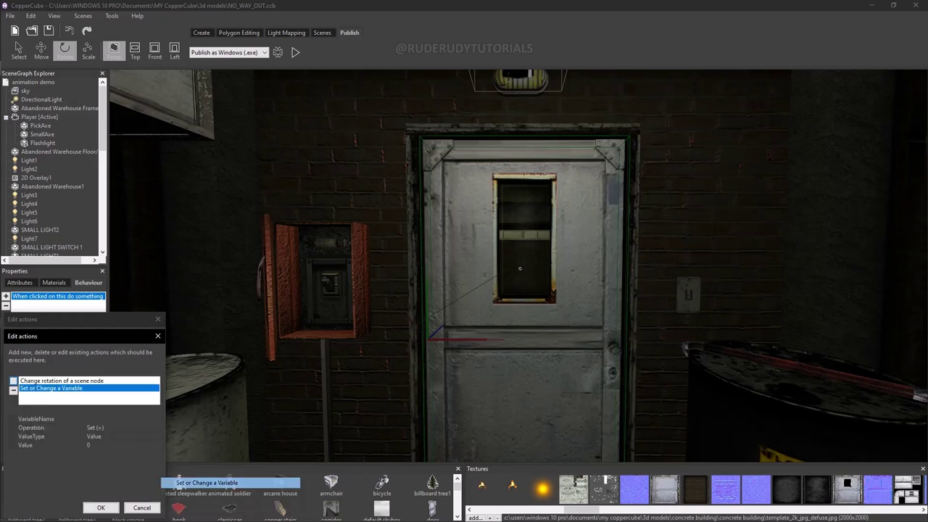
Make the new action set the variable "open" to 3, and save the door's click actions
{"action": "left_click", "coordinate": [122, 419]}
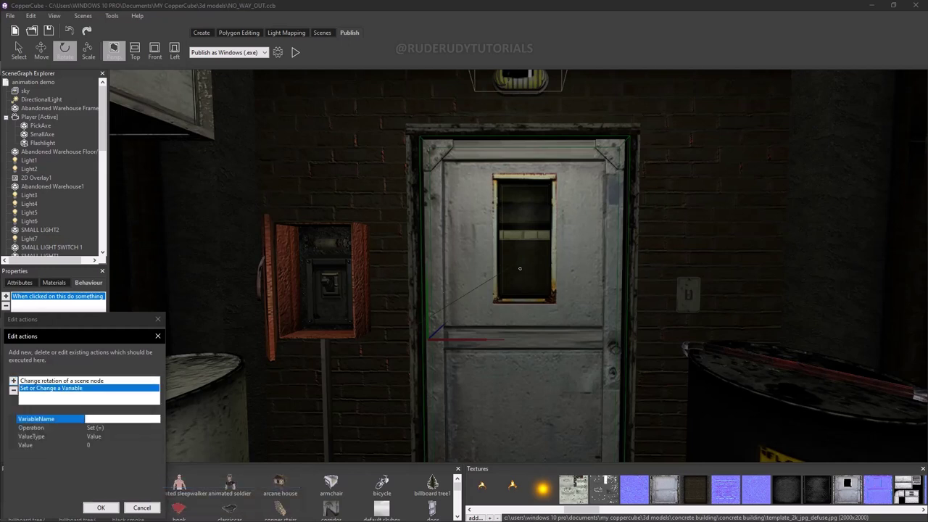
{"action": "type", "text": "open"}
{"action": "key", "text": "Return"}
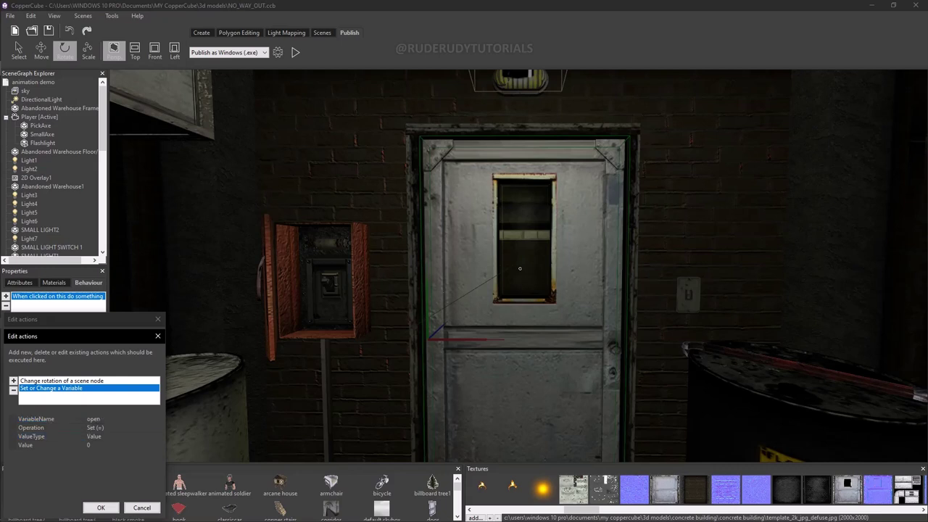
{"action": "left_click", "coordinate": [116, 445]}
{"action": "type", "text": "3"}
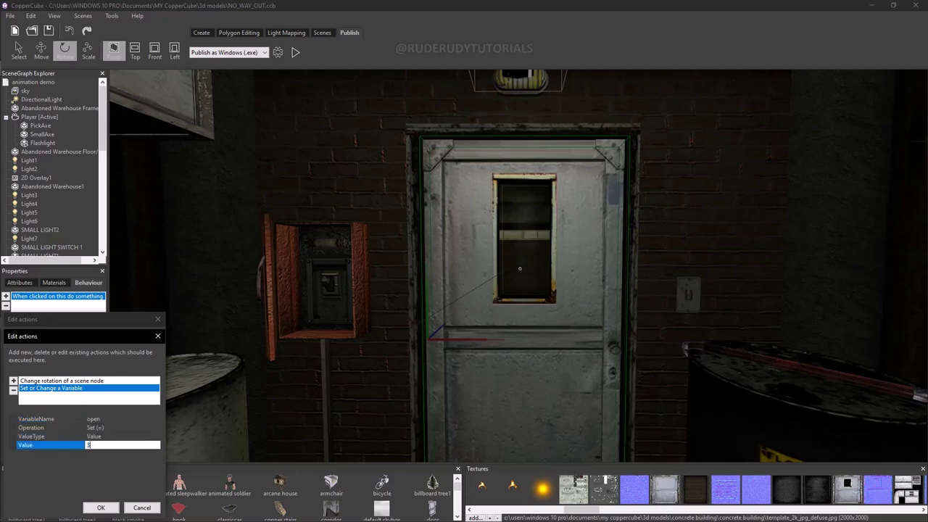
{"action": "key", "text": "Return"}
{"action": "left_click", "coordinate": [101, 508]}
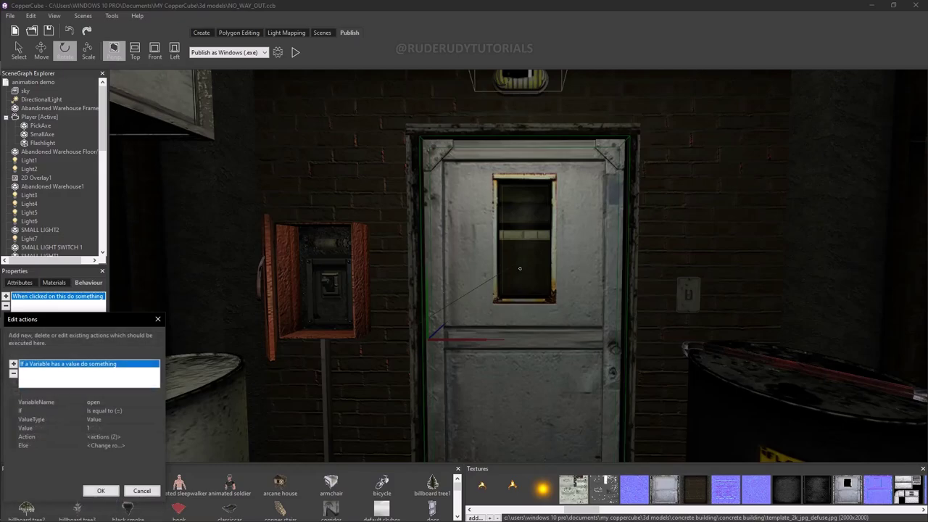
{"action": "key", "text": "Return"}
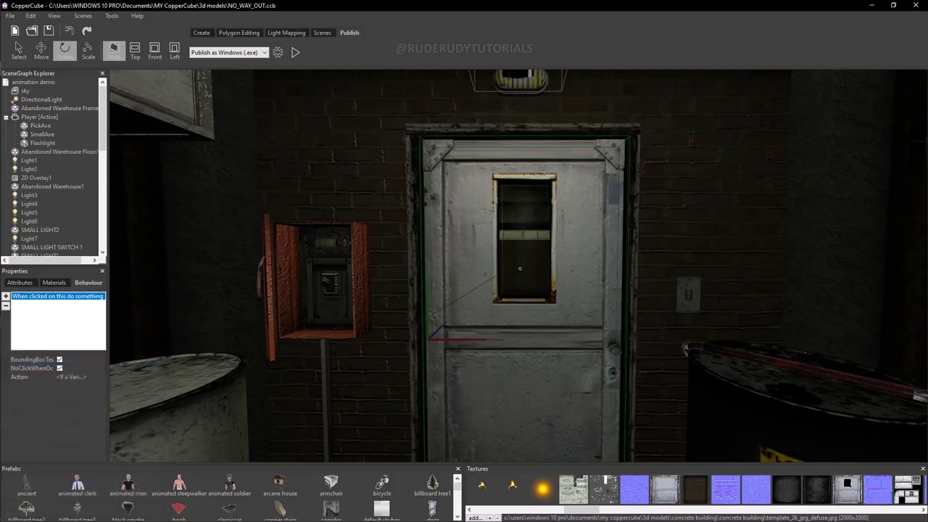
Run the game to test the door with the variable change in the Action branch
{"action": "left_click", "coordinate": [295, 52]}
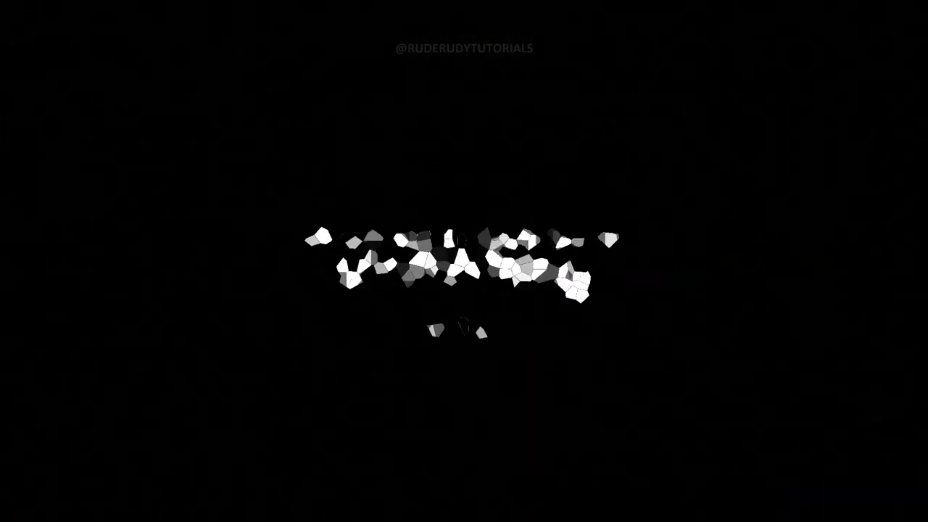